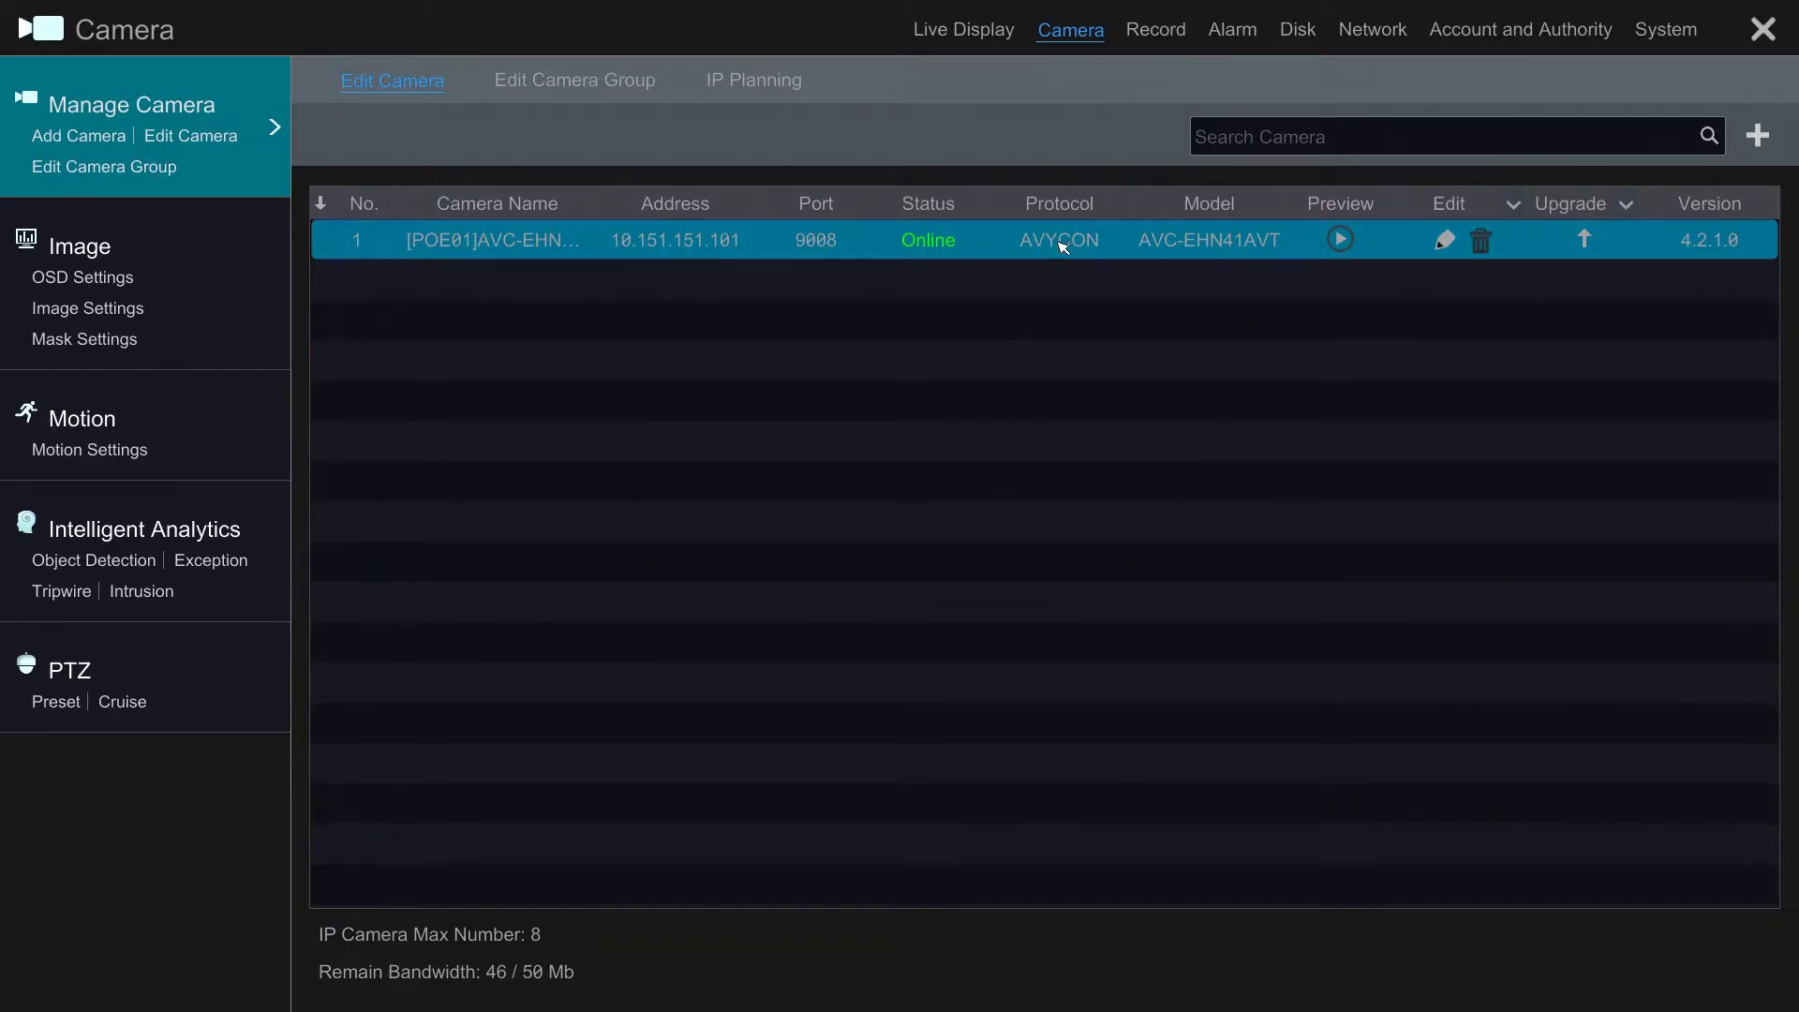
Step: Check camera 1's live preview, close it, and bring up the Add Camera dialog
left_click(1339, 238)
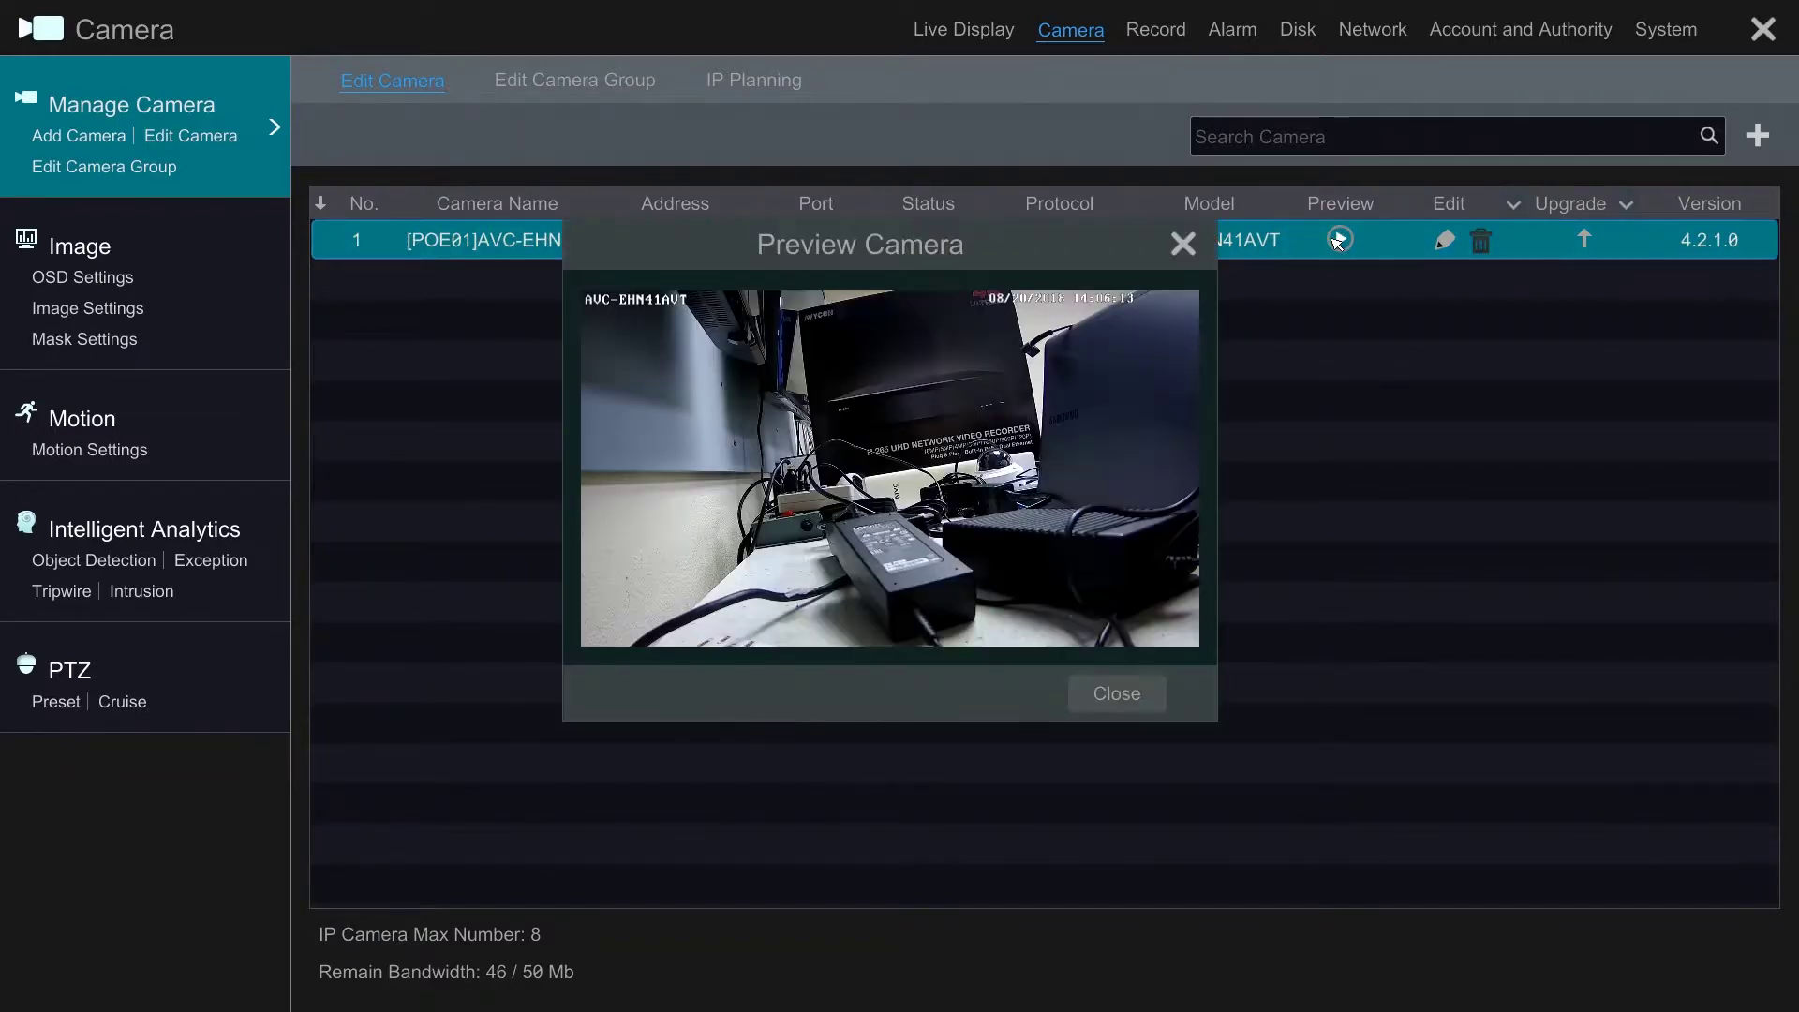
left_click(1182, 244)
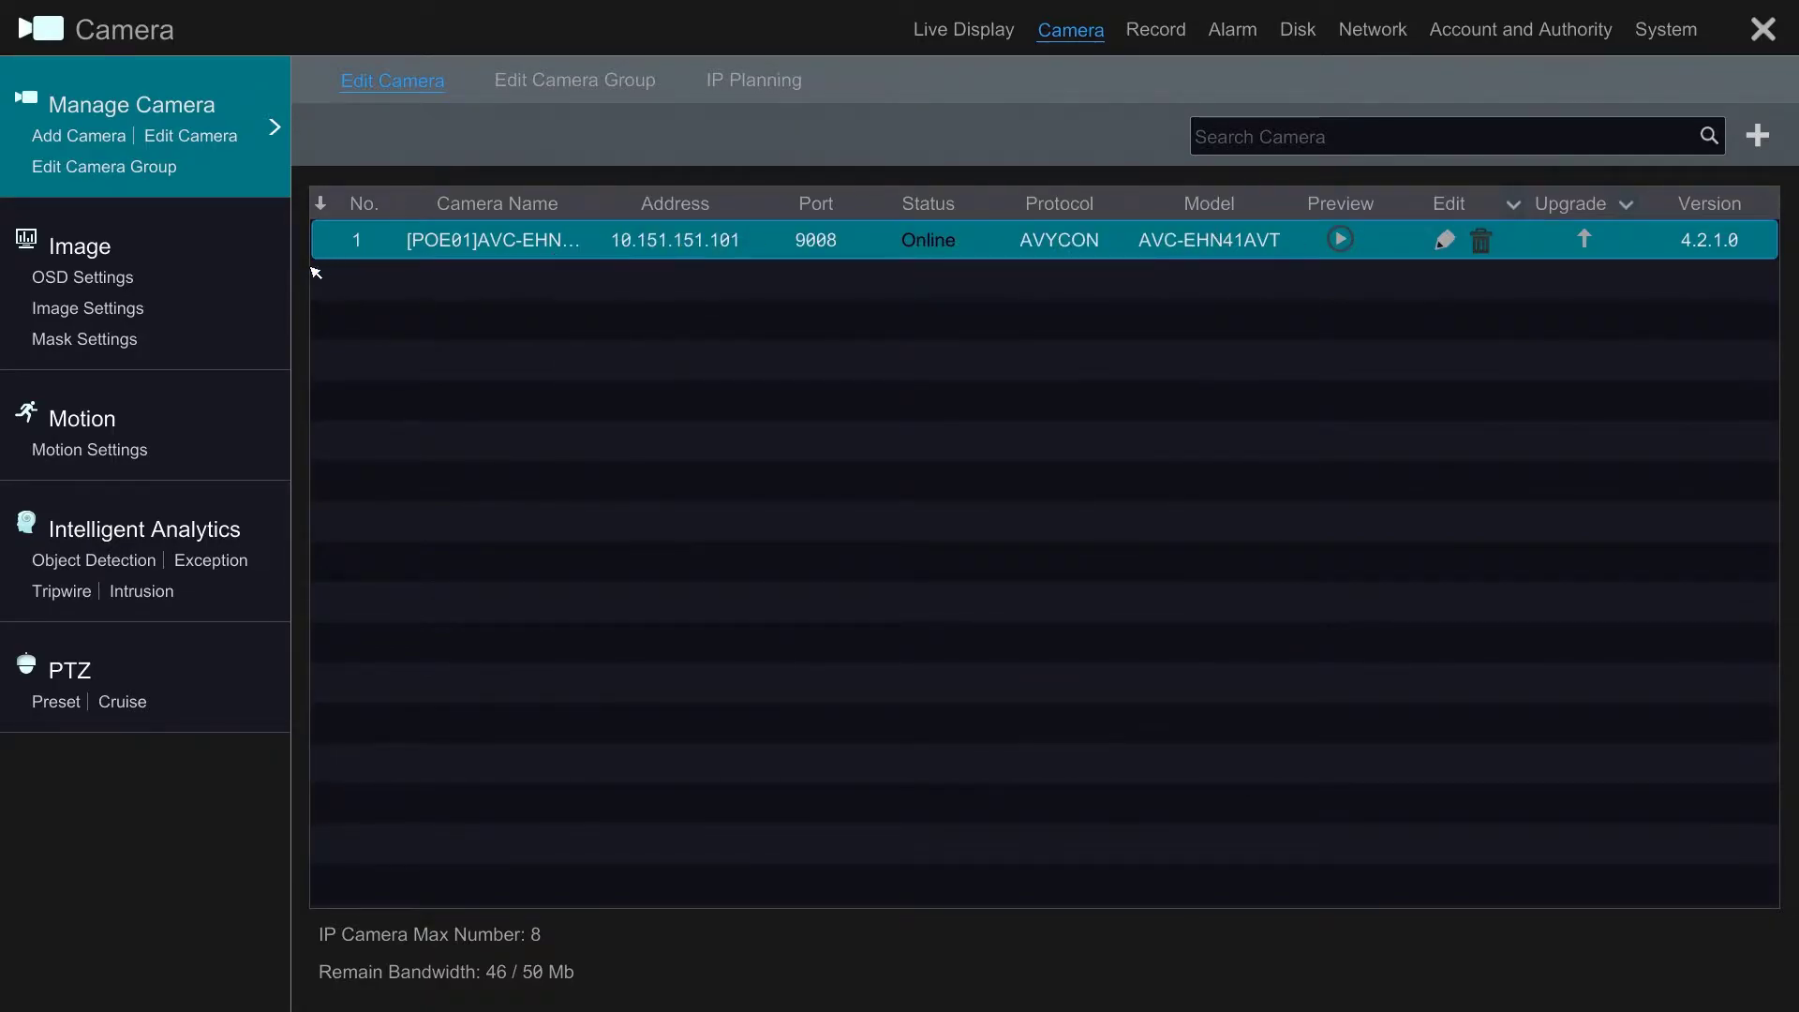
left_click(97, 142)
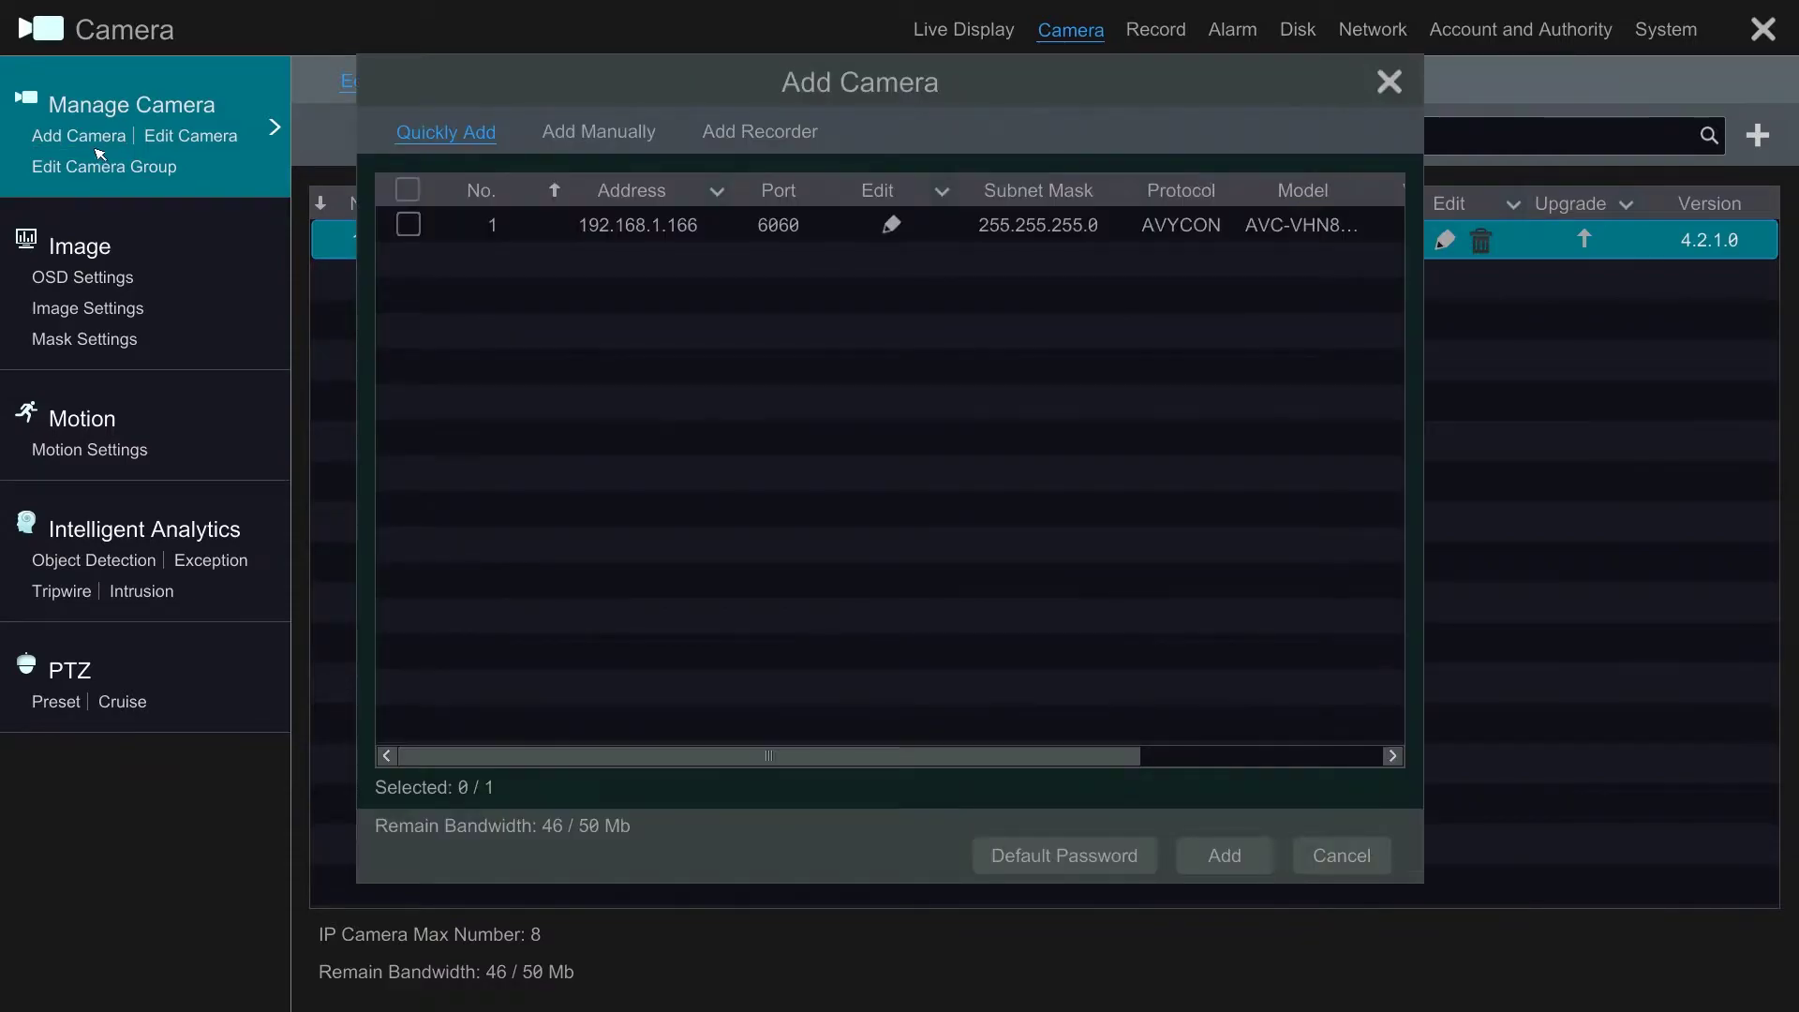
Step: List the discovered recorders and edit the IP settings of the 192.168.1.119 recorder
left_click(728, 138)
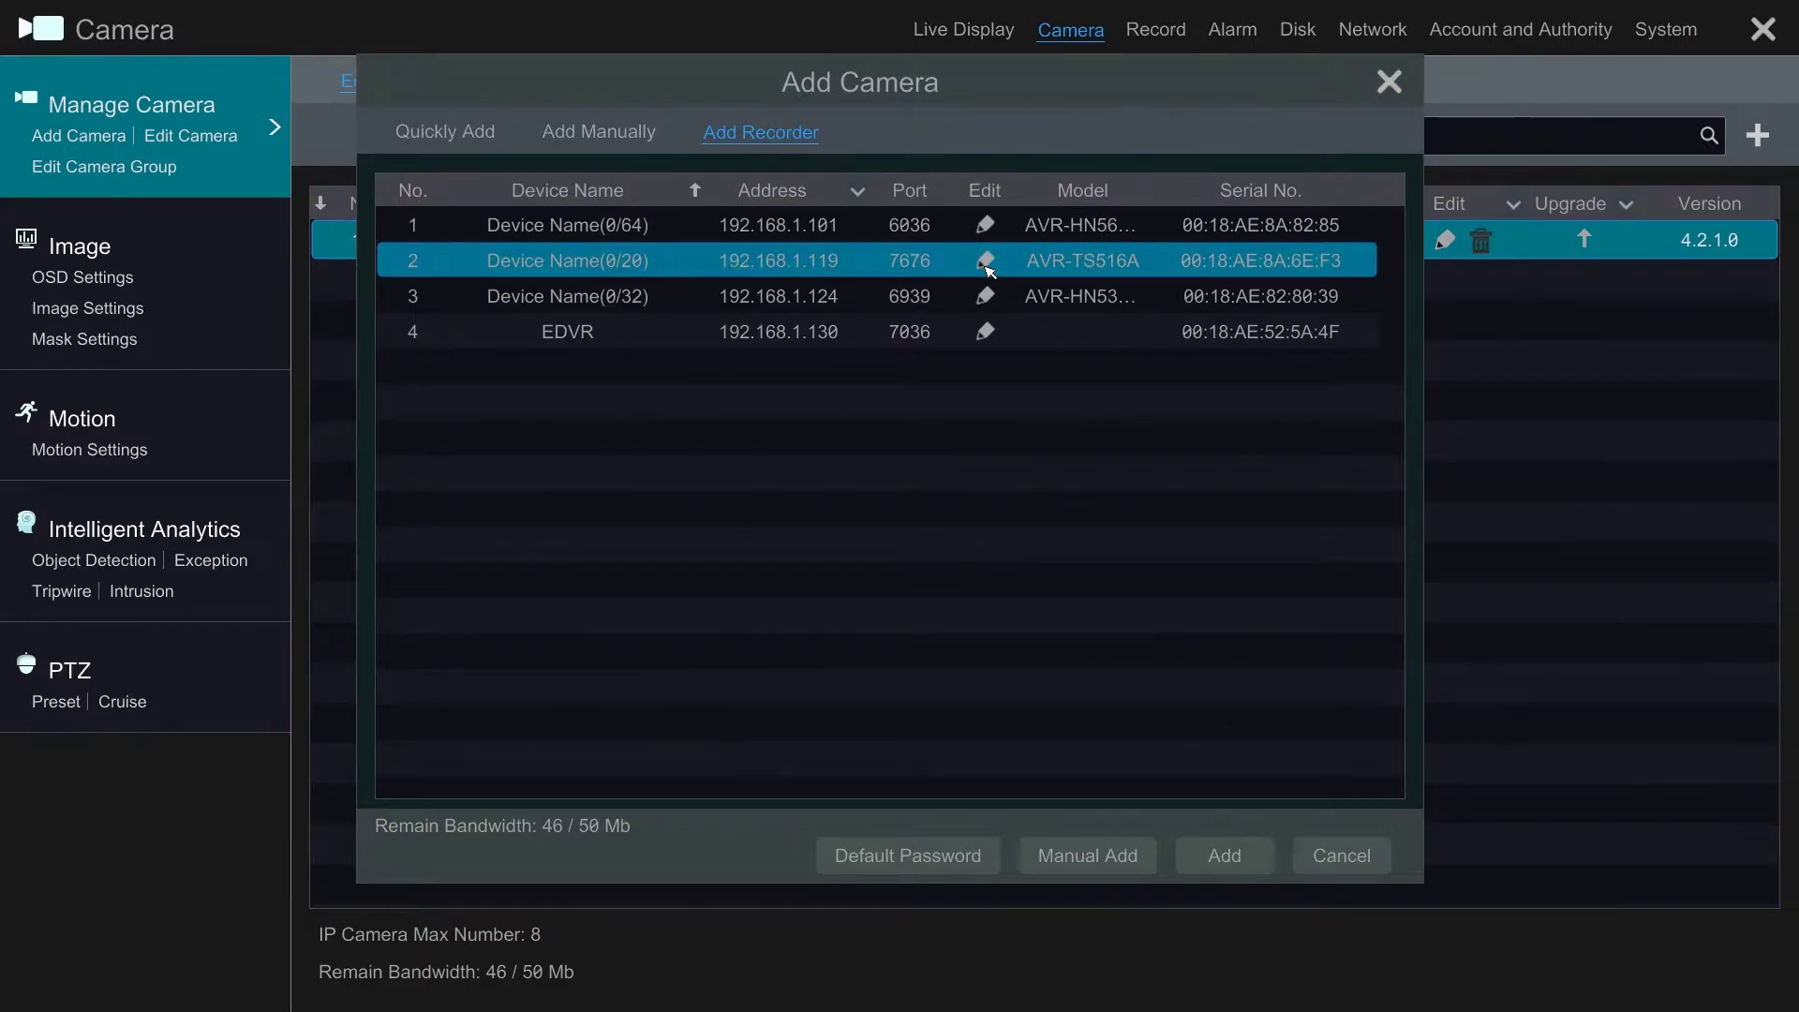
left_click(985, 263)
Step: Replace the 192.168.1.119 recorder's stored password with the new four-character password and save
left_click(899, 530)
key("BackSpace")
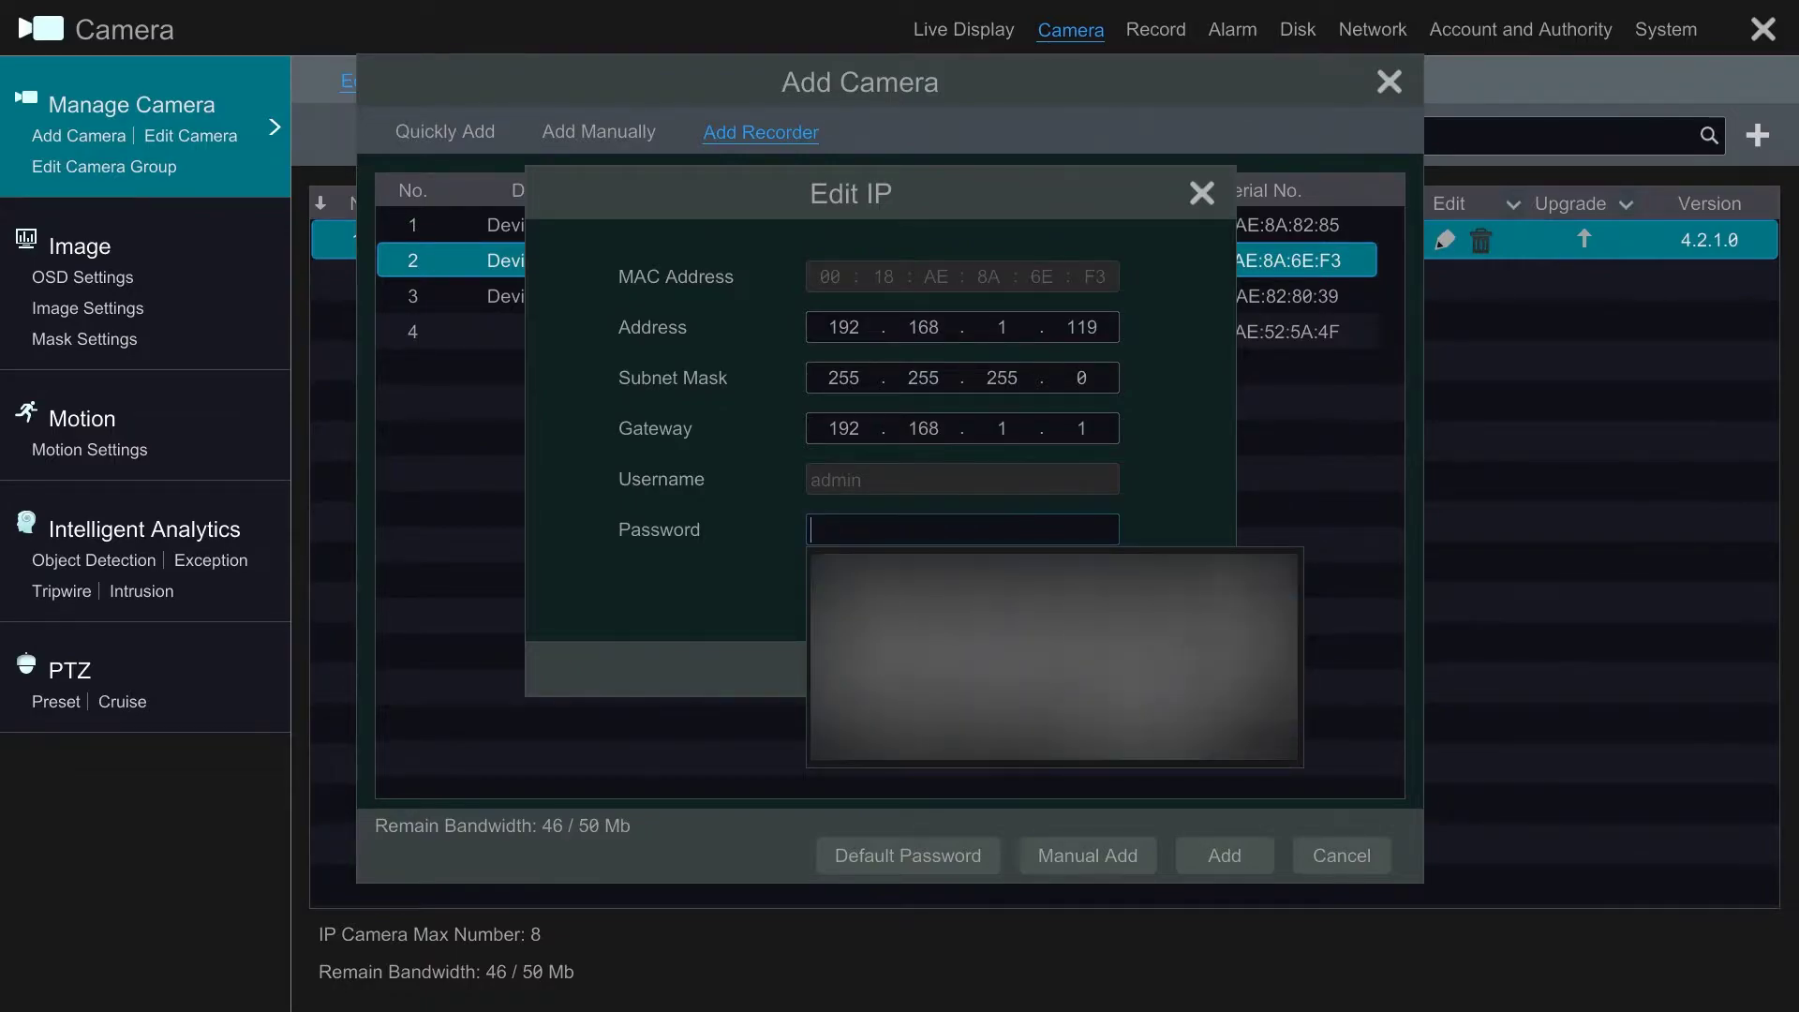
type("1234")
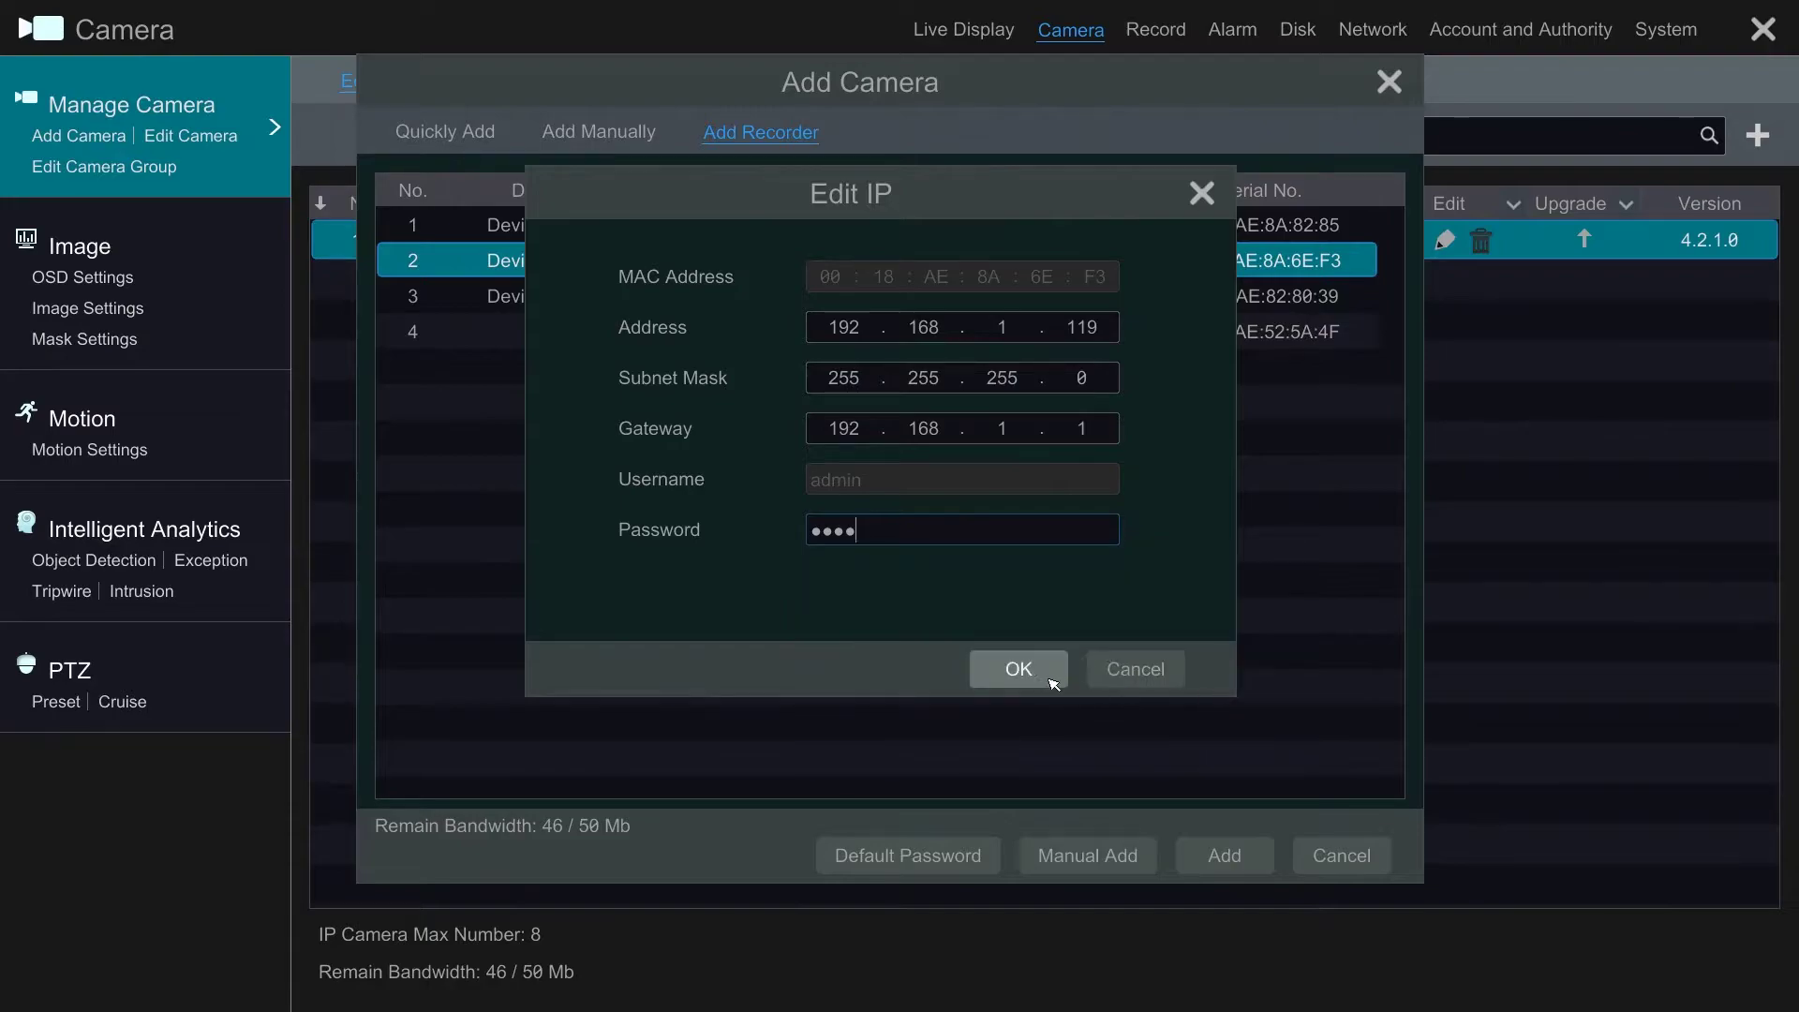
left_click(1047, 682)
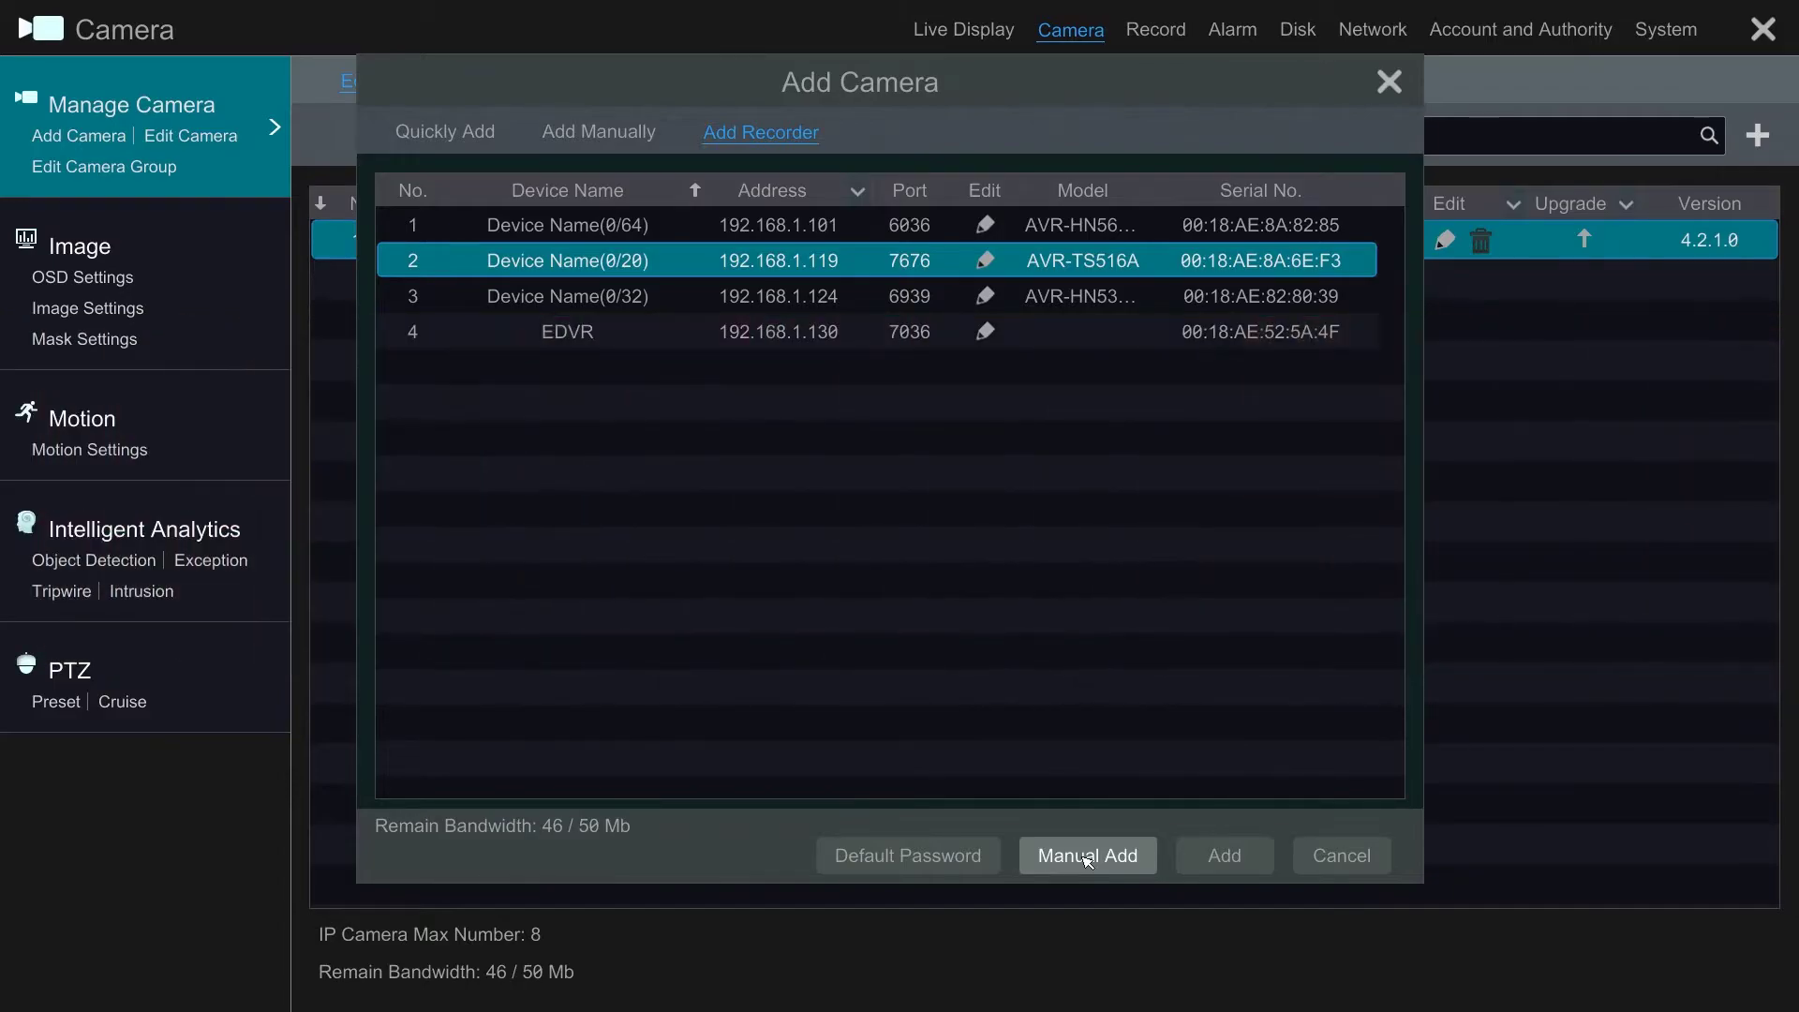
Step: Open the 192.168.1.119 recorder's channels, re-enter its password, and tick channels 1–3
left_click(1201, 858)
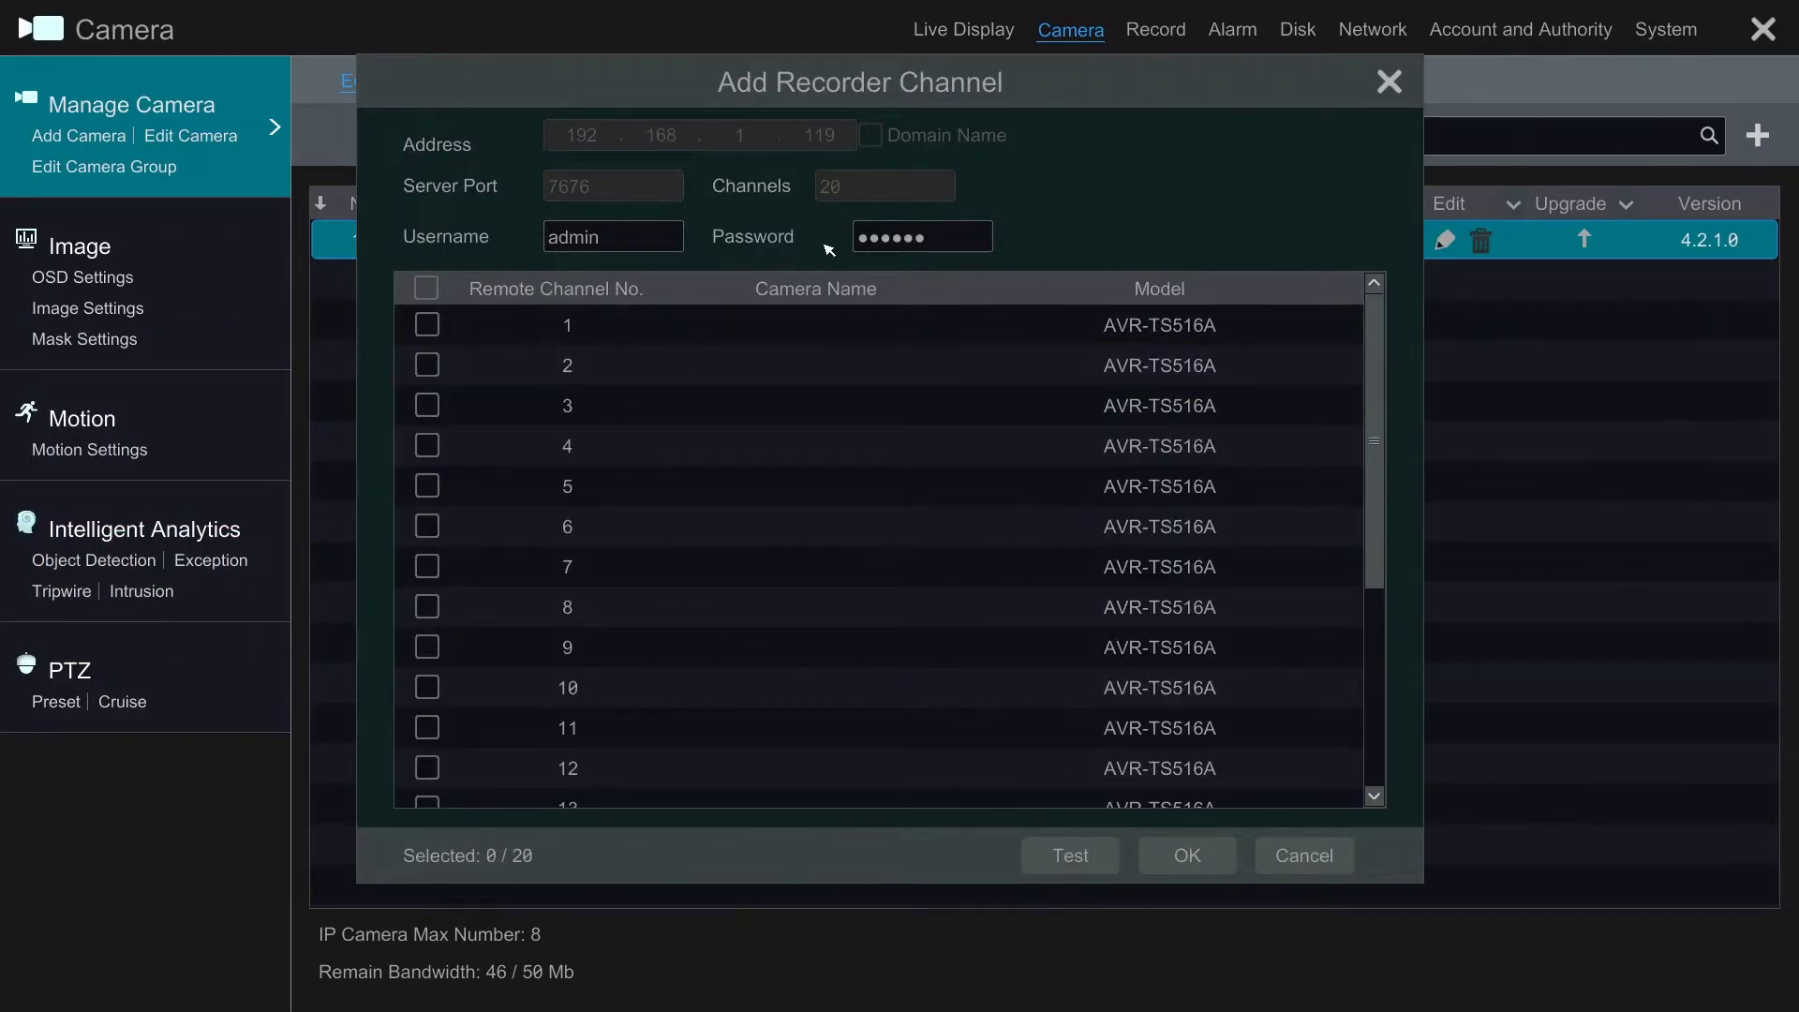
left_click(965, 249)
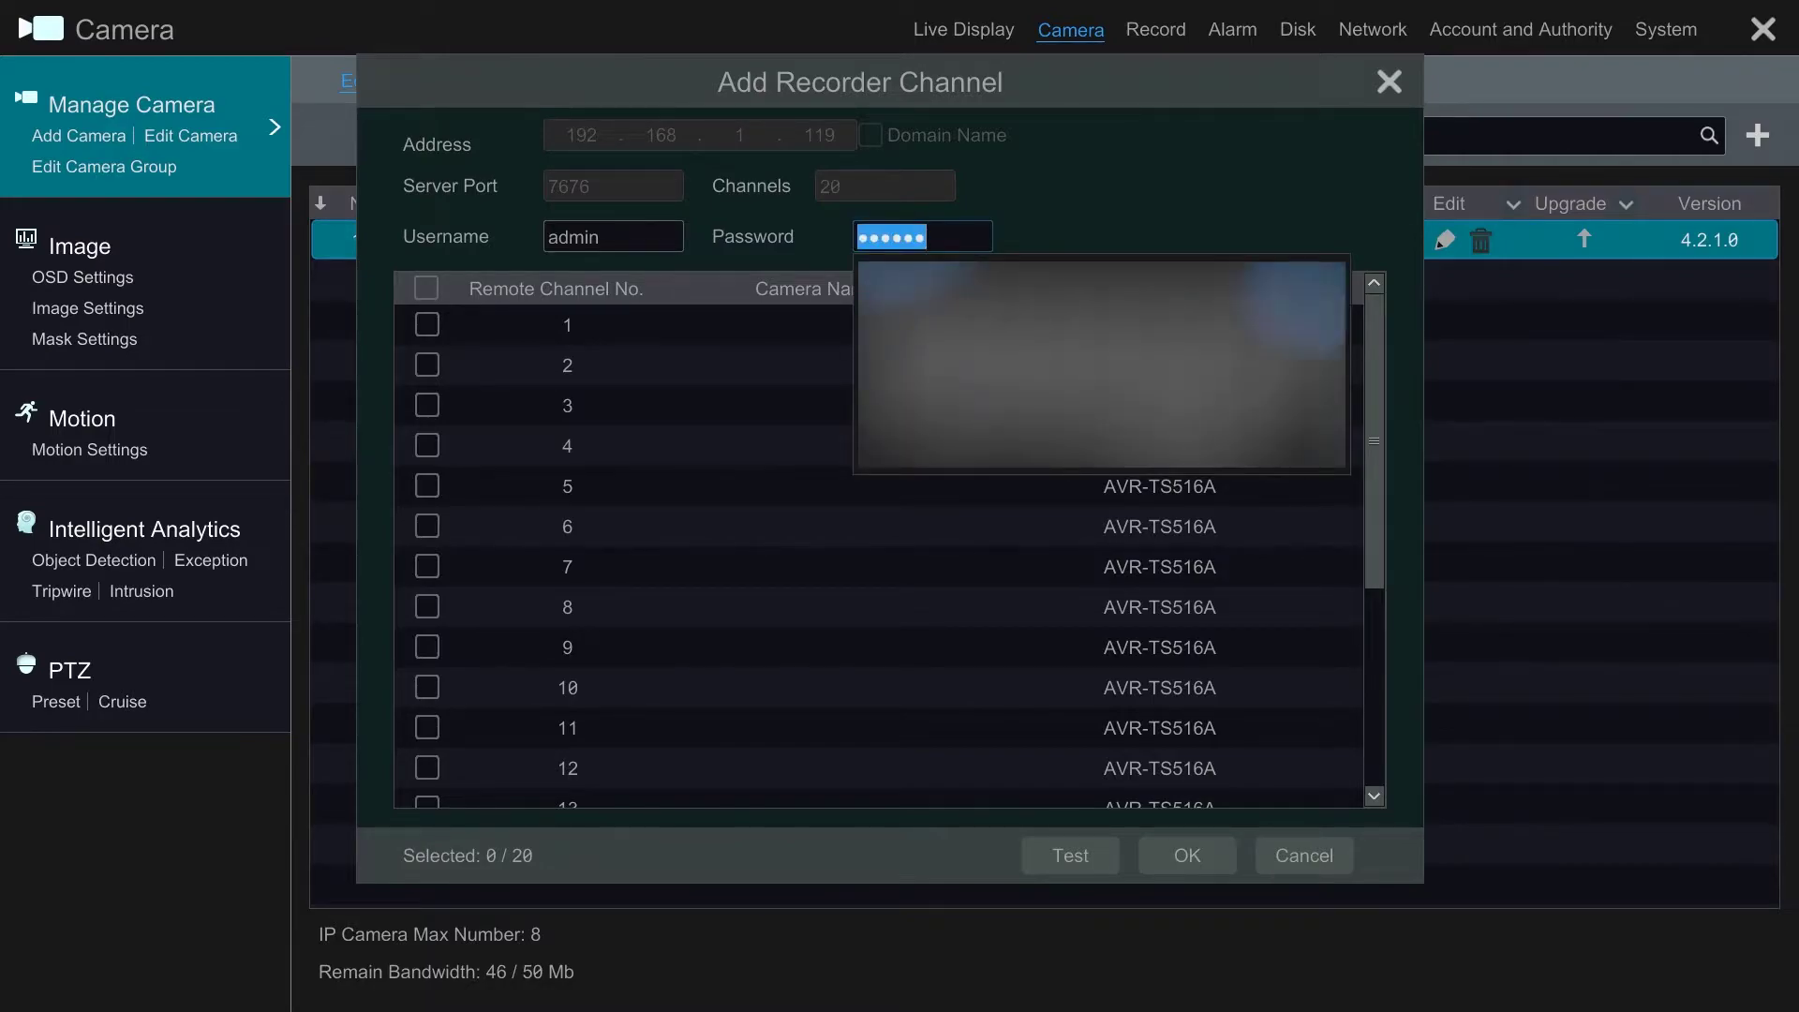
type("••••")
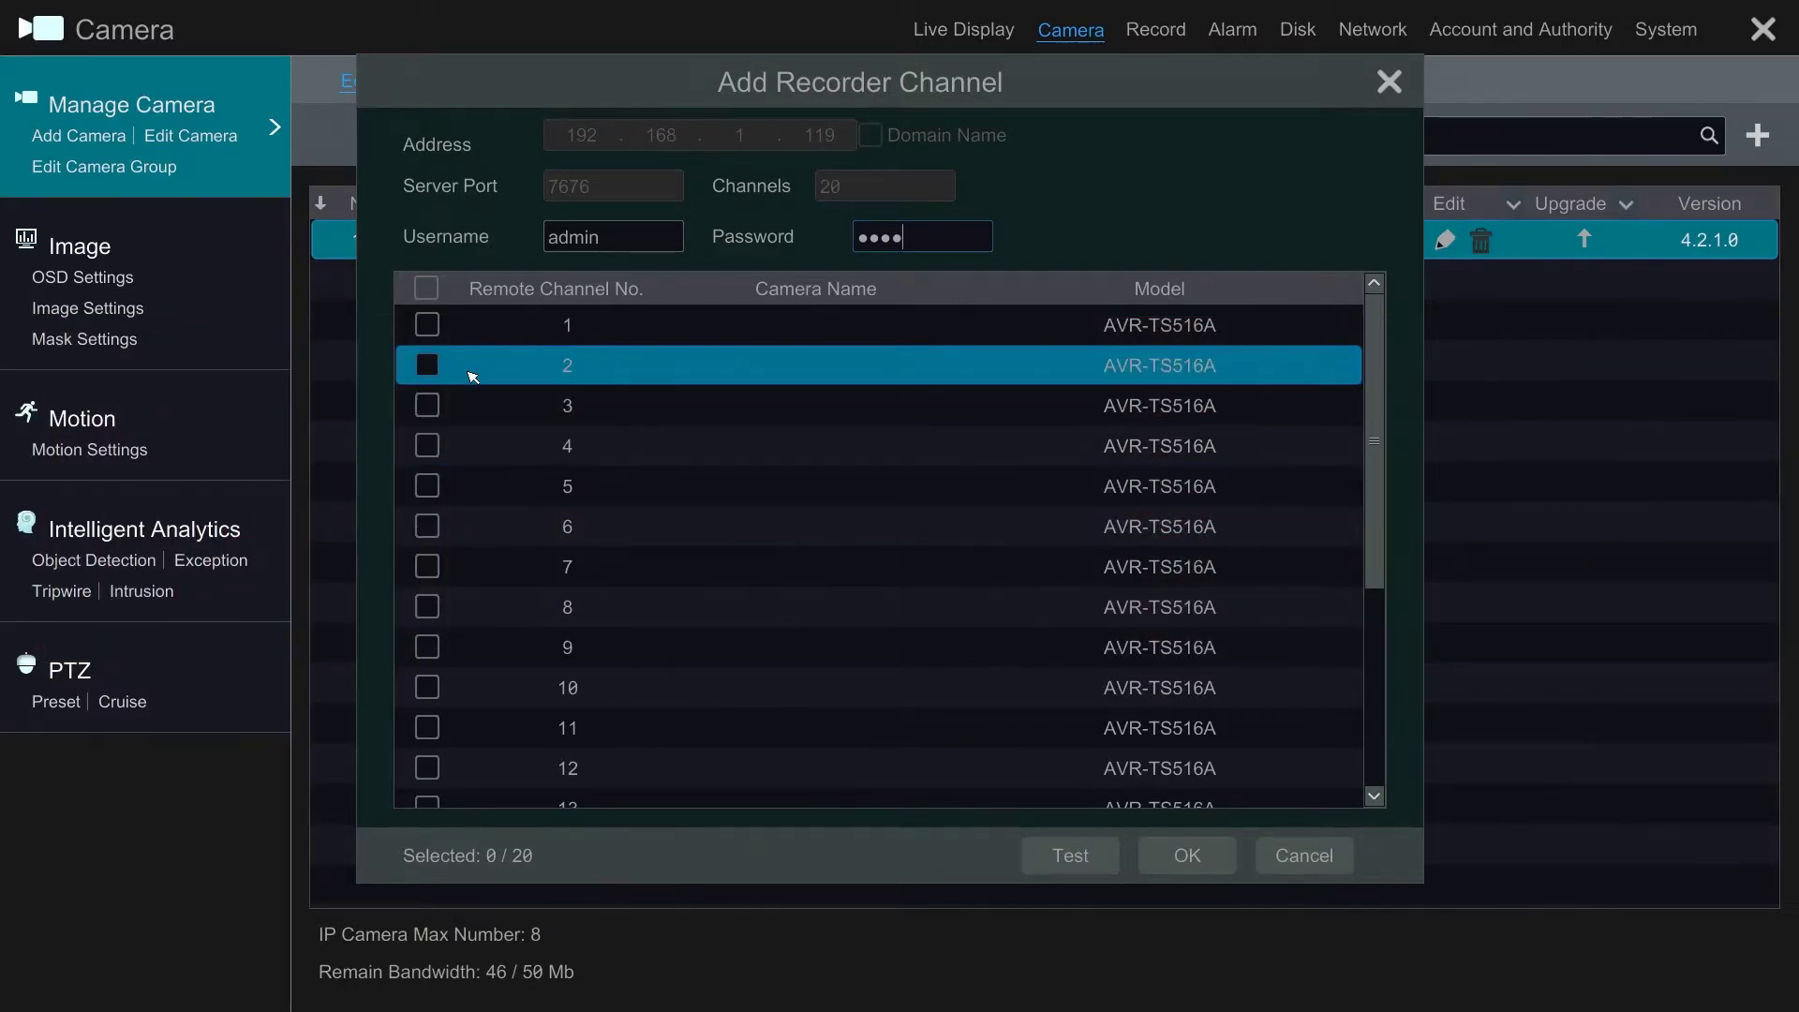
left_click(438, 328)
left_click(438, 367)
left_click(433, 405)
left_click(433, 327)
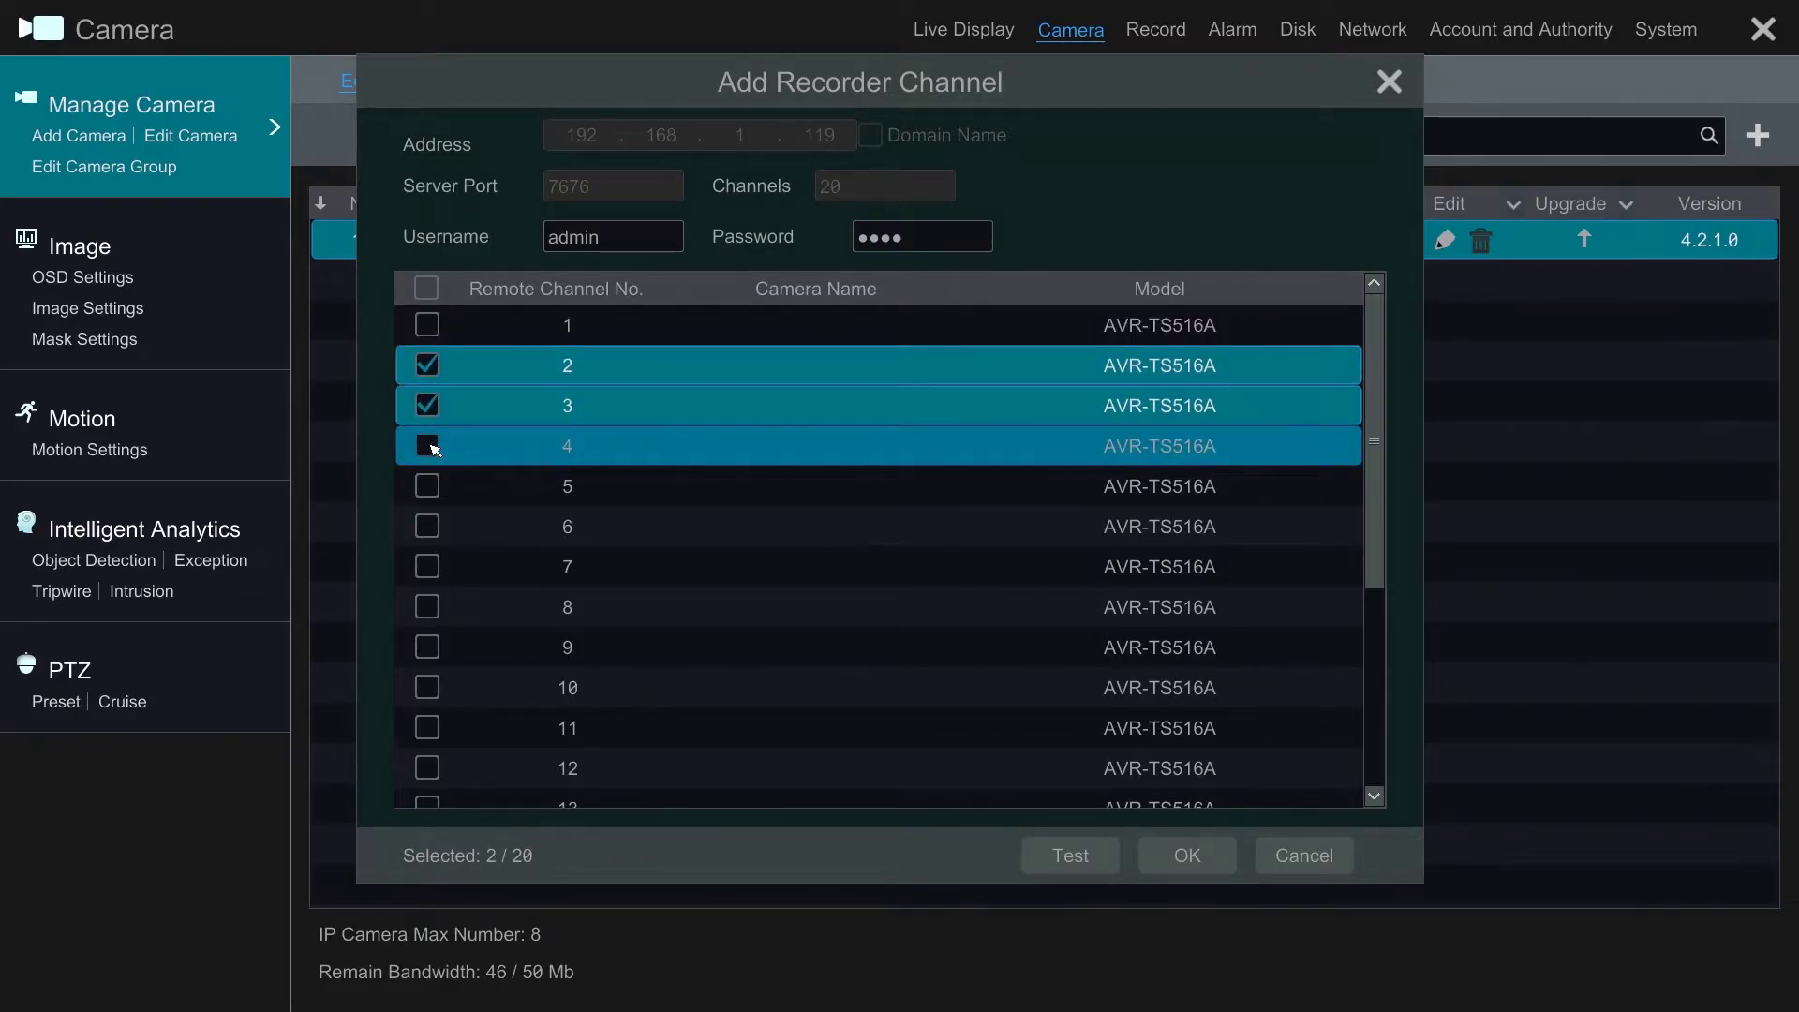
left_click(431, 326)
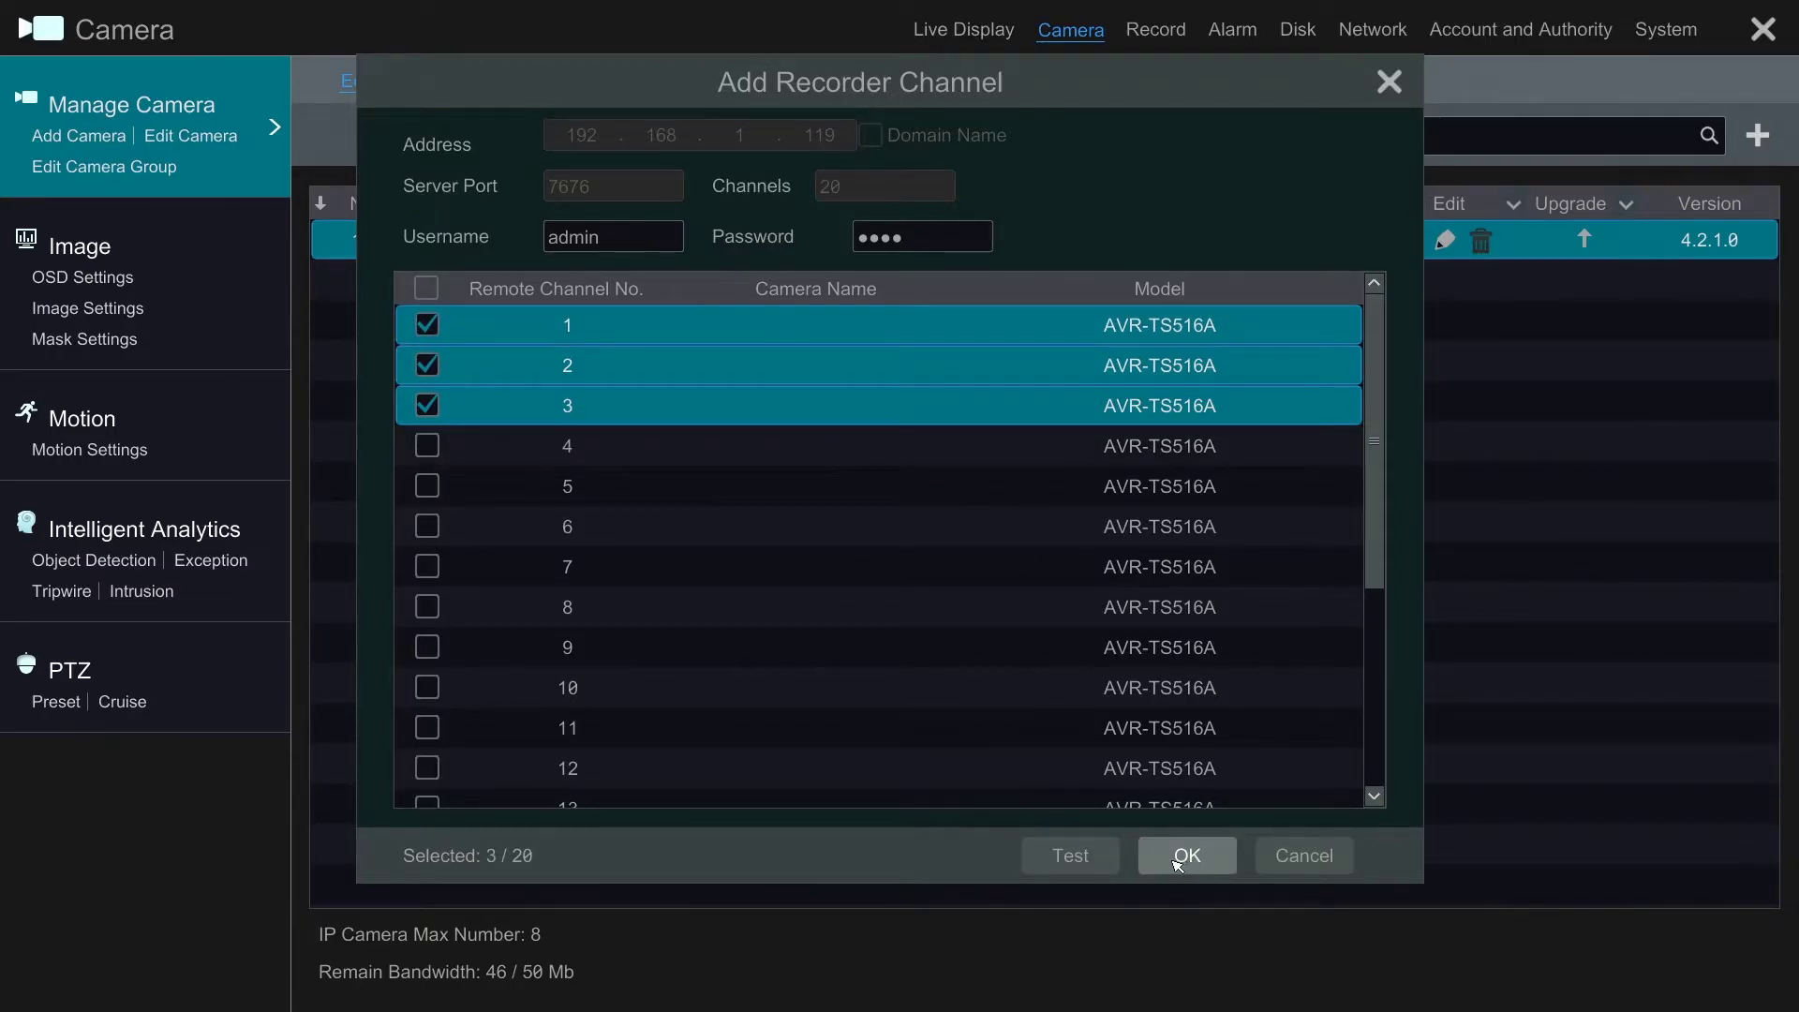
Step: Test the recorder login, re-tick Camera1–Camera3, and import them as cameras
left_click(1066, 856)
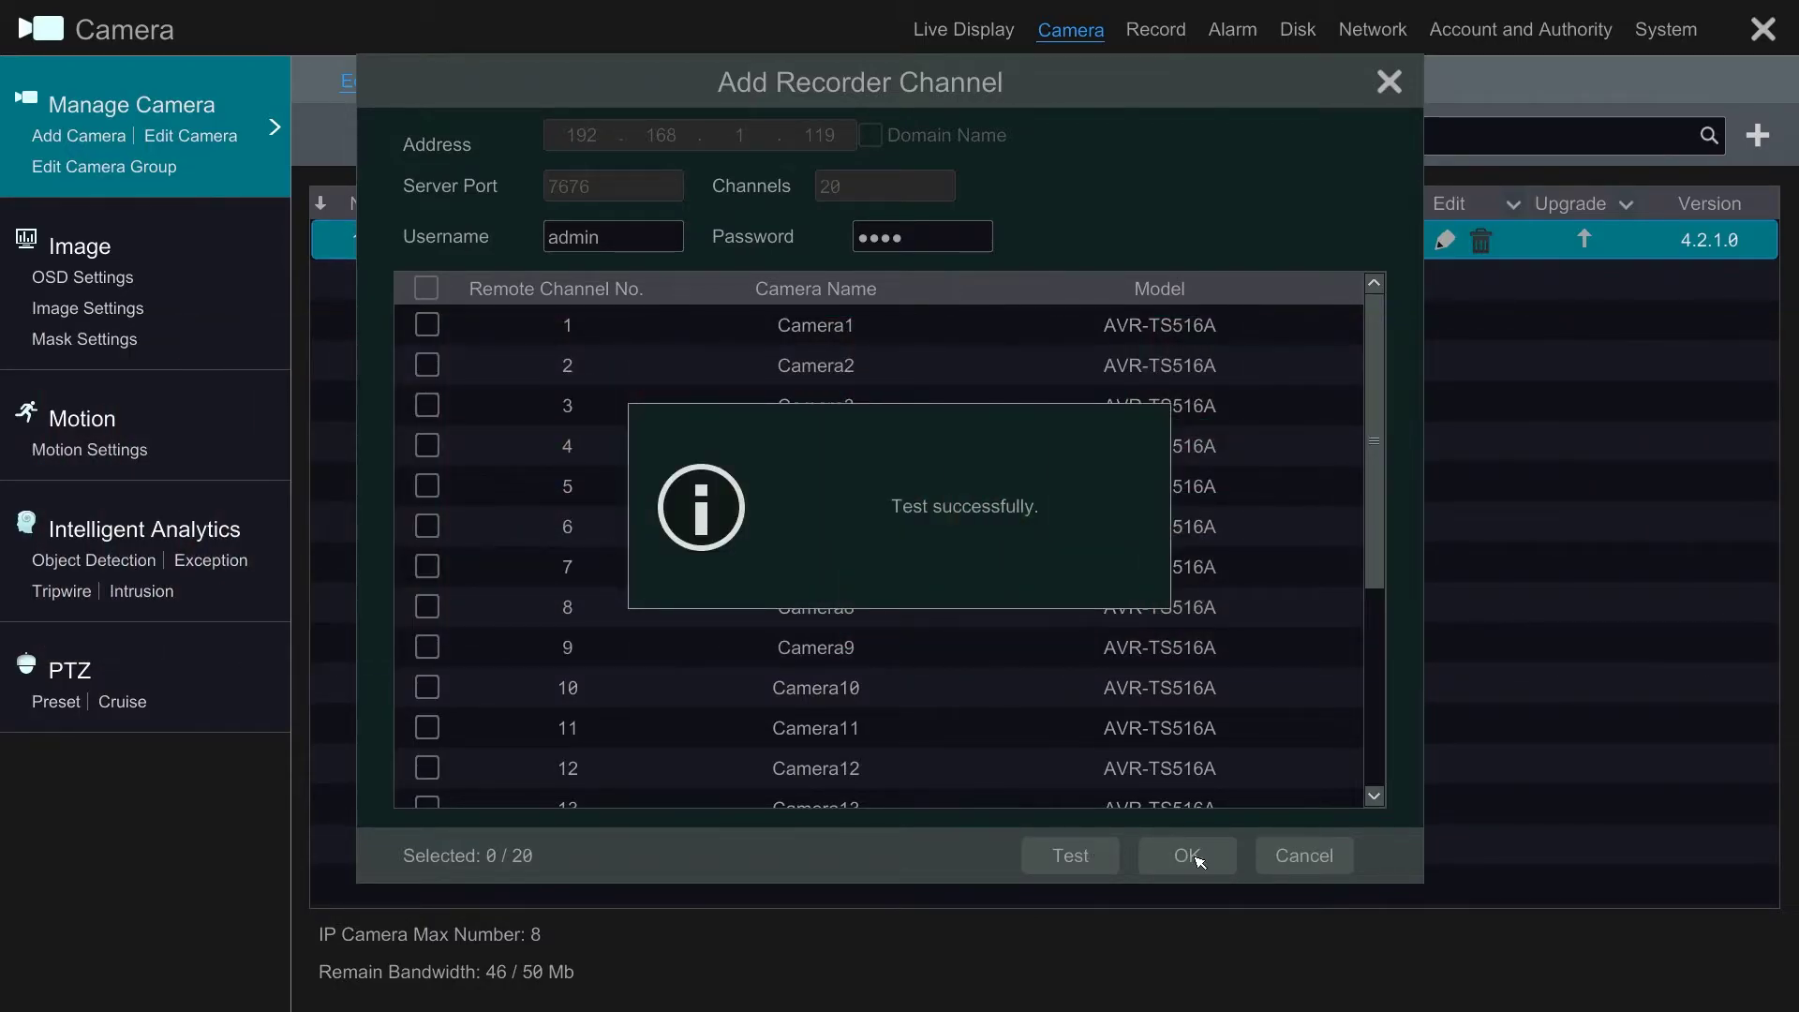
left_click(427, 325)
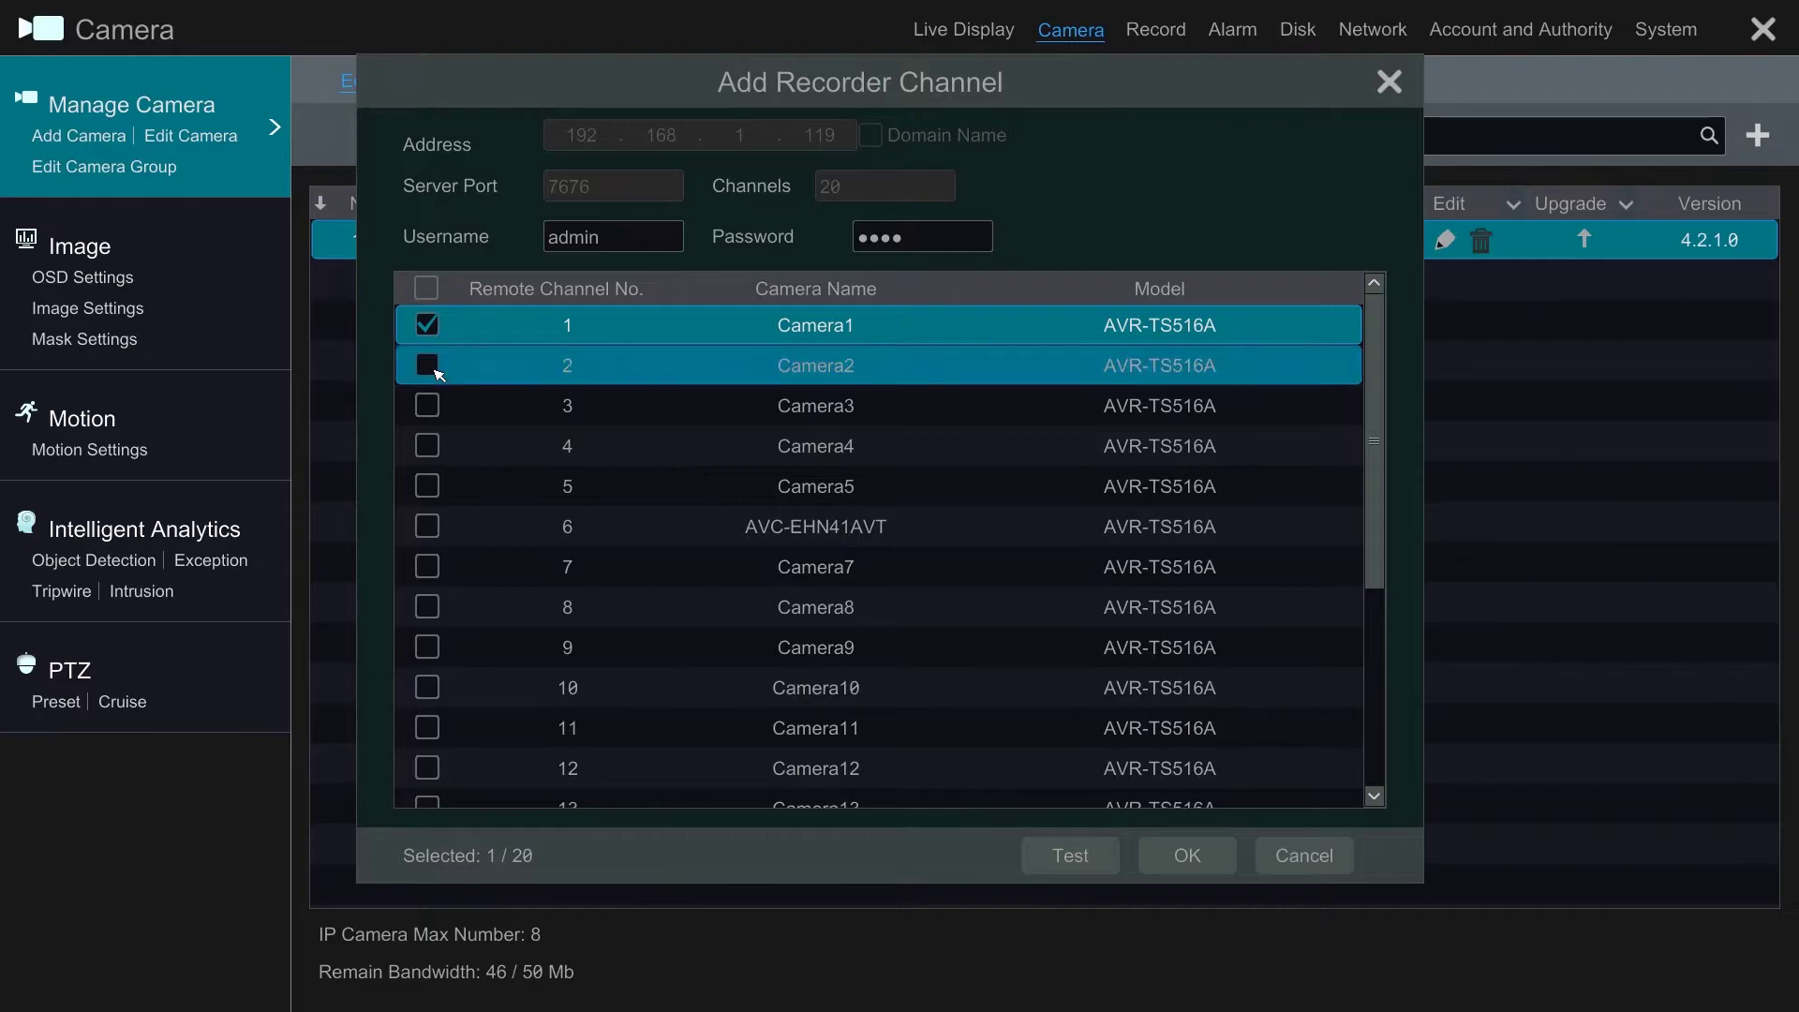
left_click(431, 367)
left_click(431, 405)
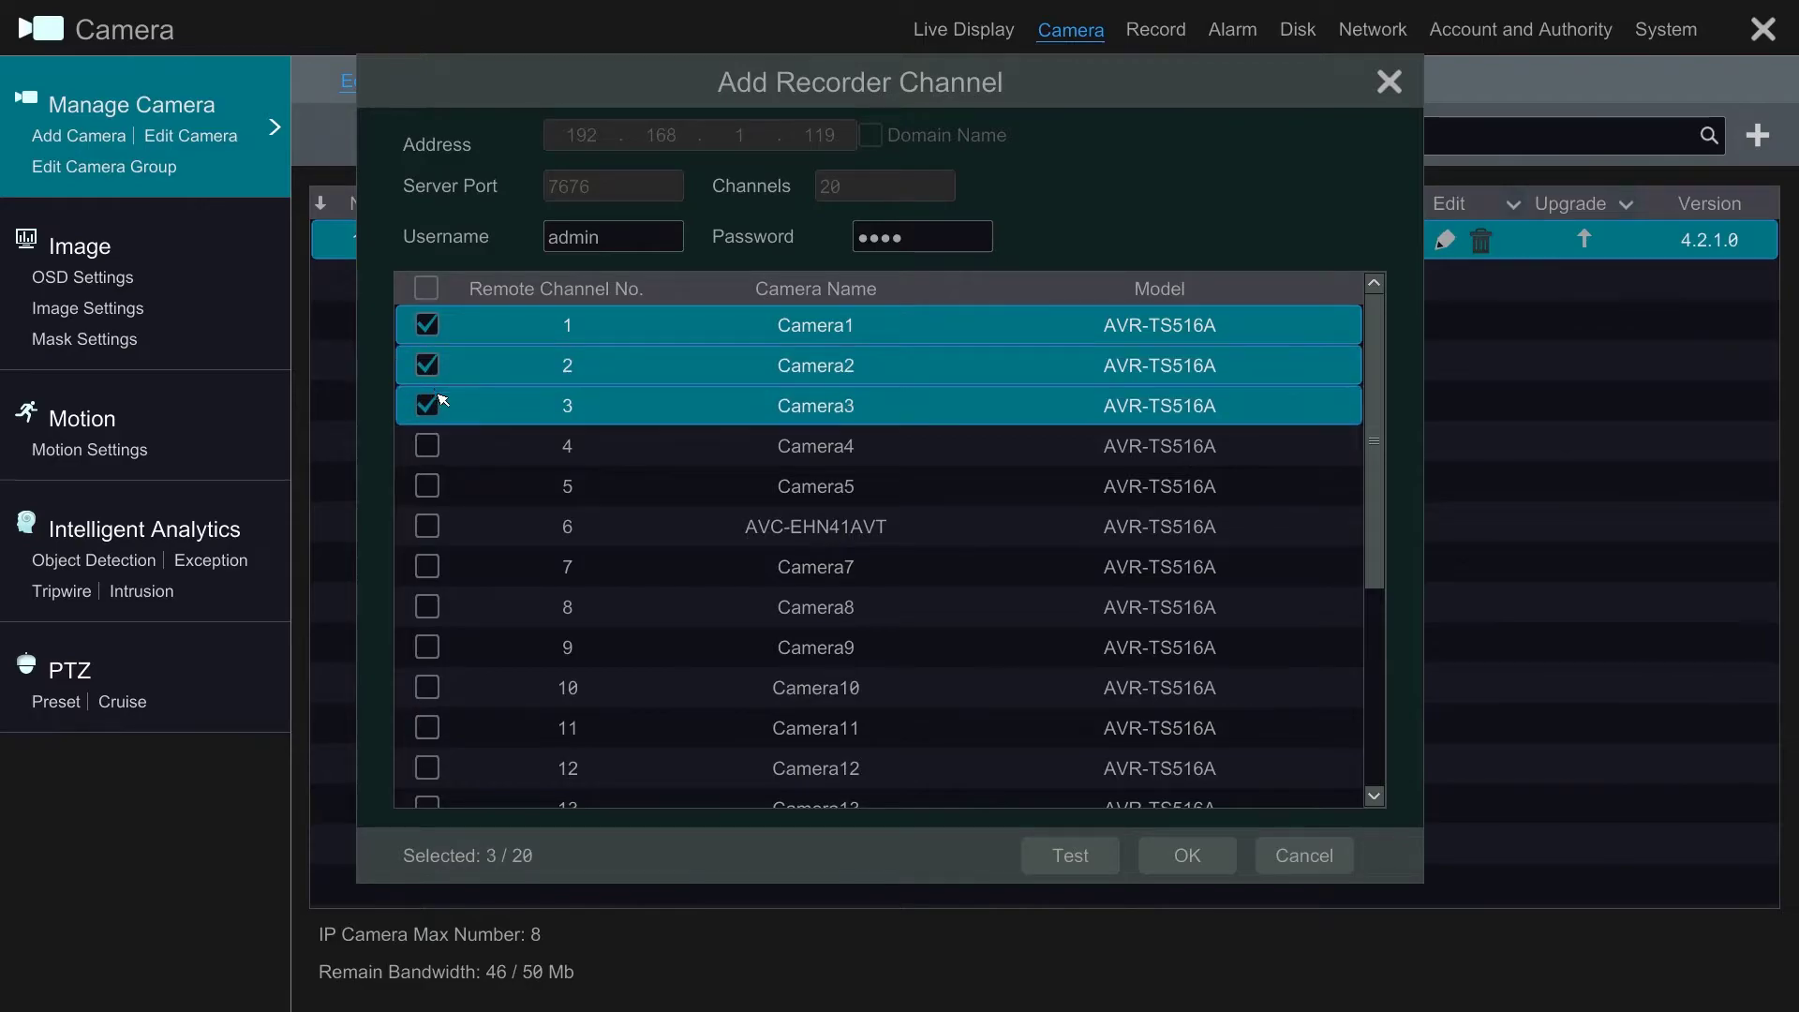
left_click(1197, 855)
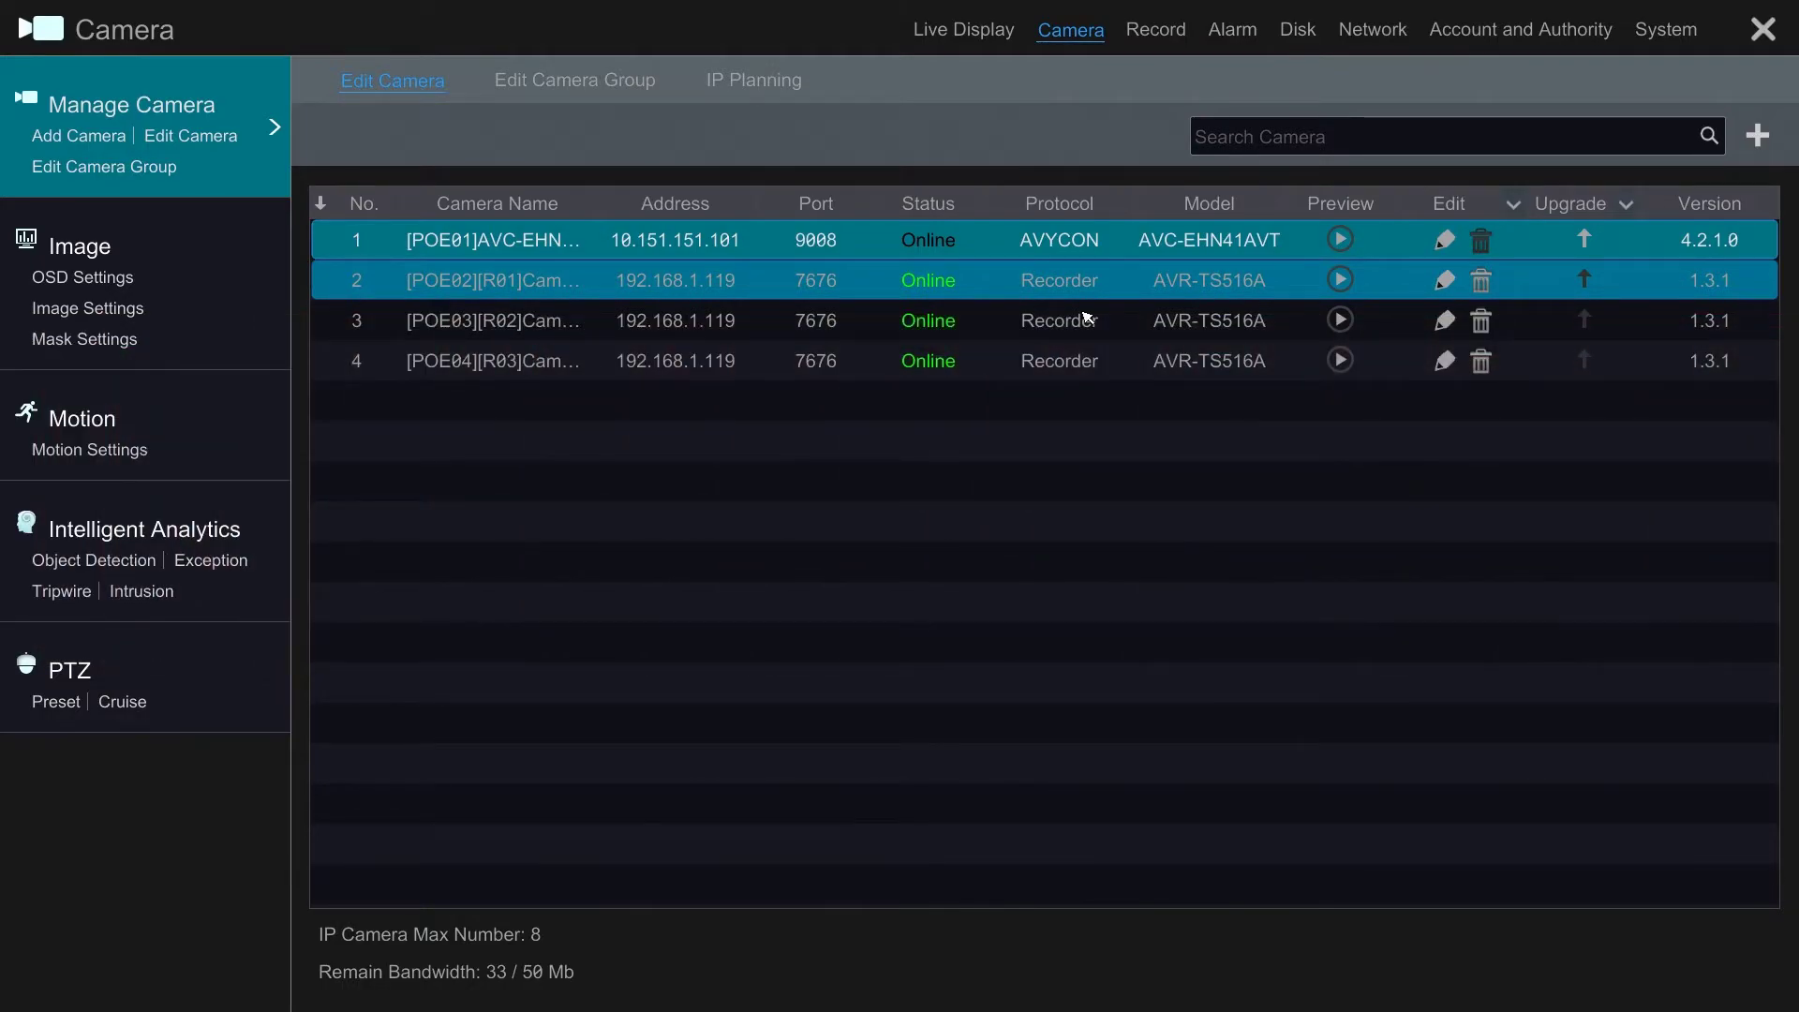
left_click(1339, 279)
left_click(1183, 243)
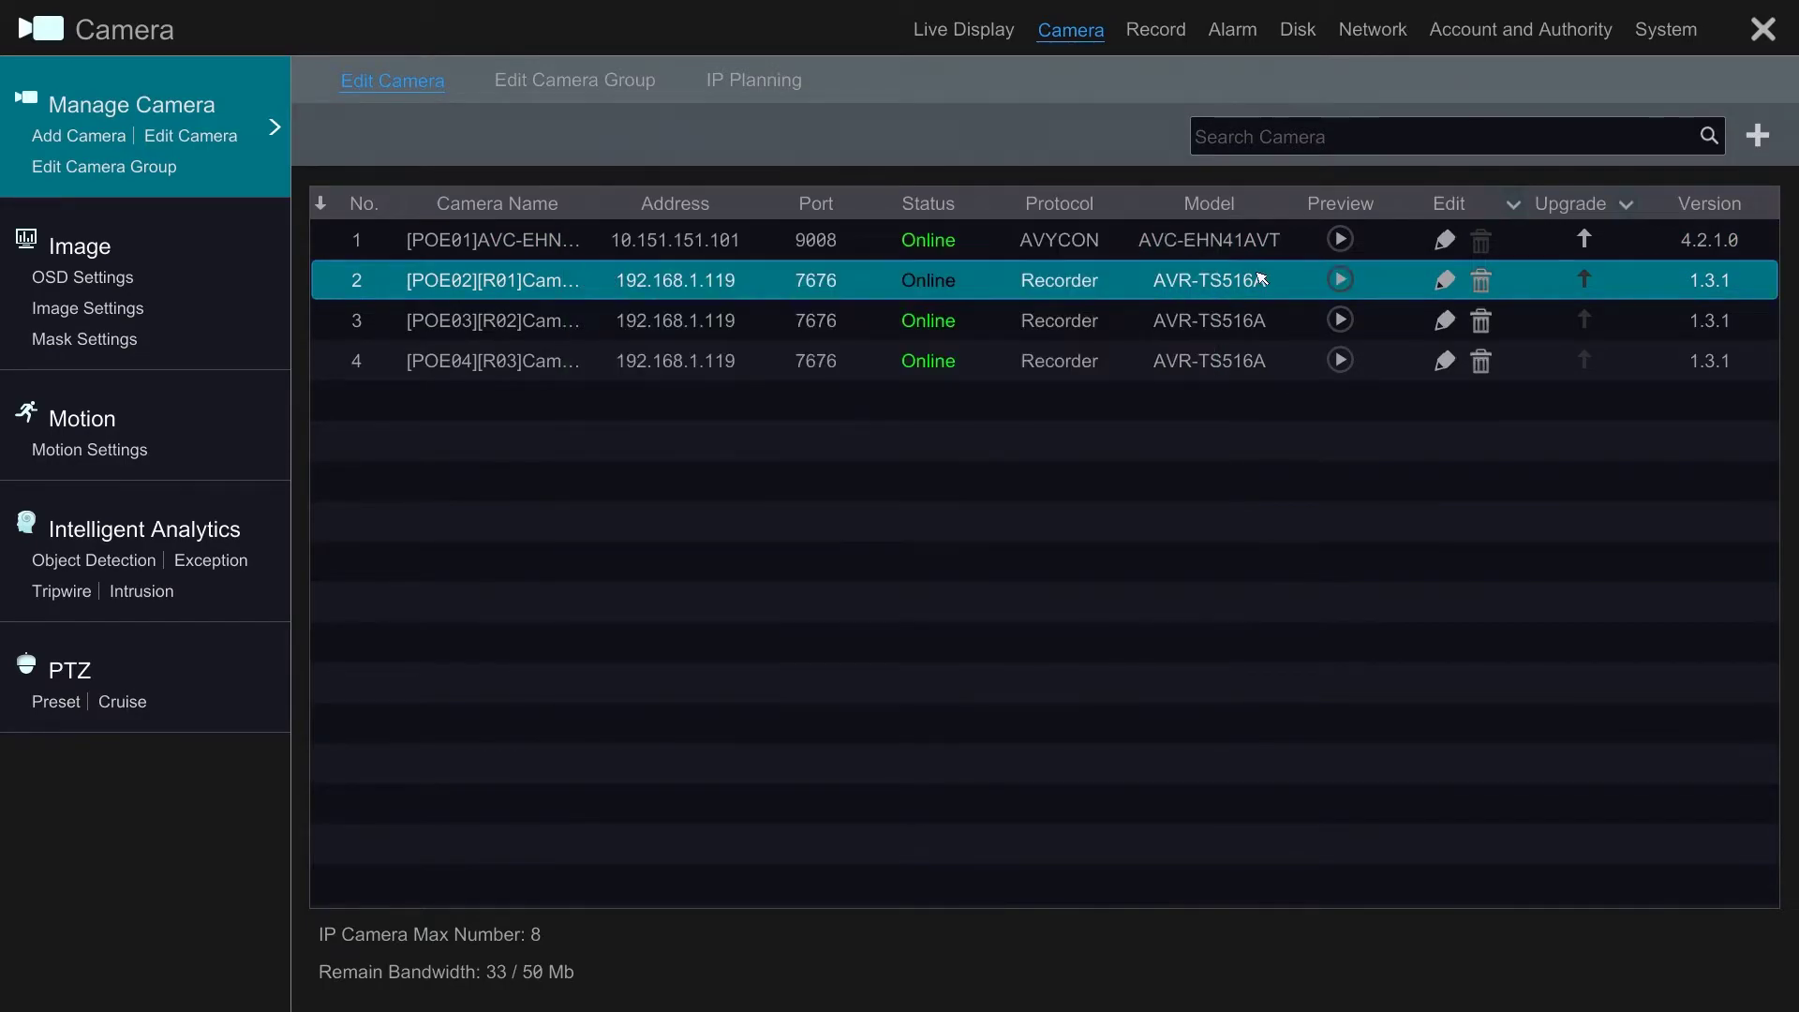
left_click(1339, 321)
left_click(1183, 244)
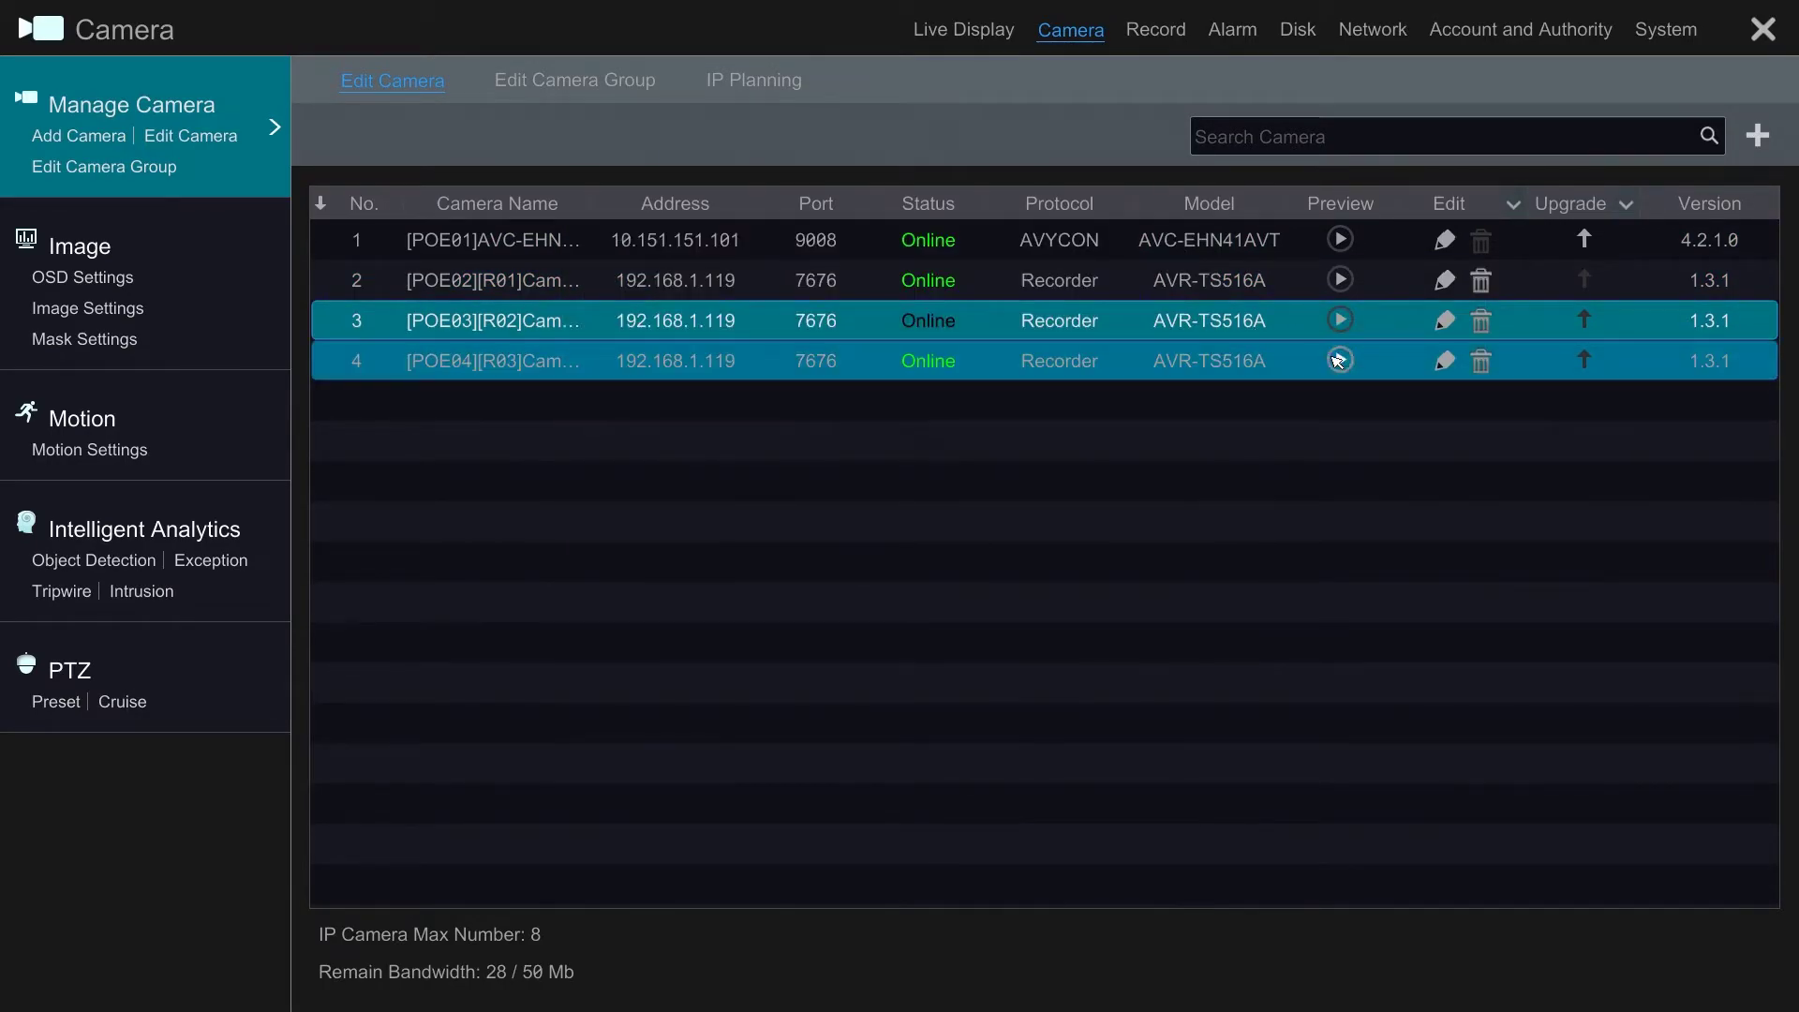
left_click(1340, 360)
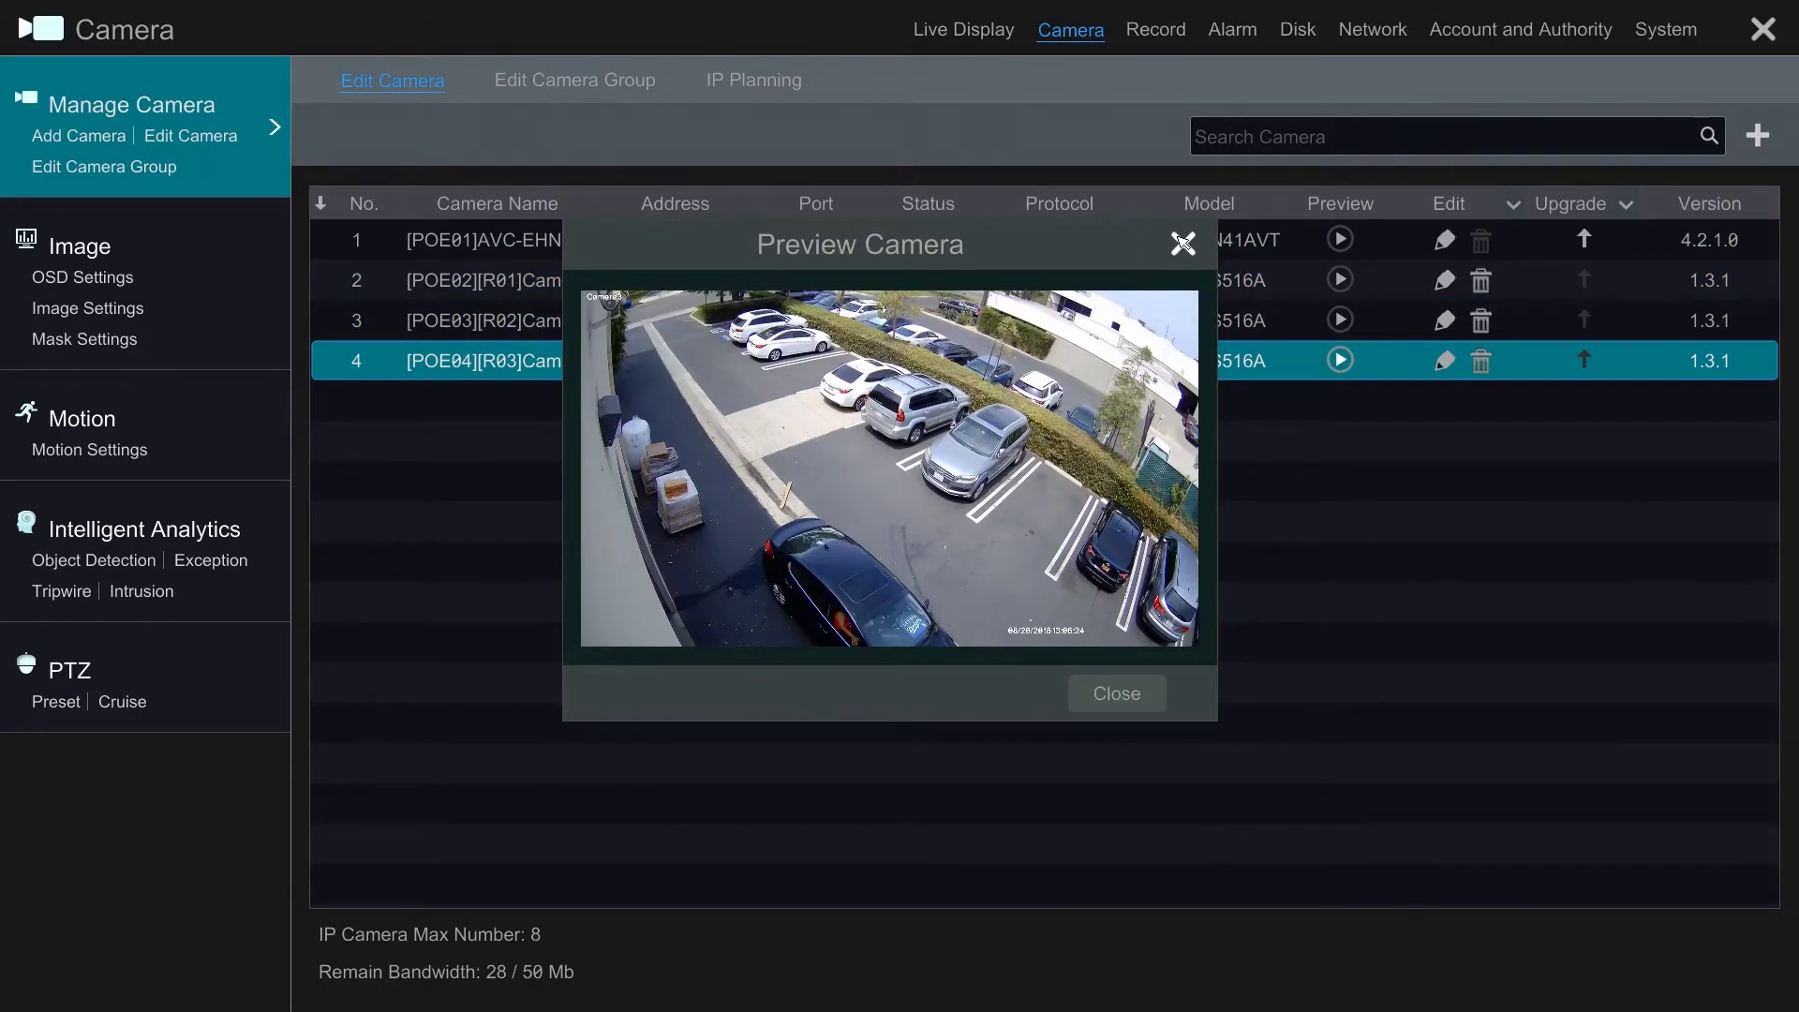
left_click(1181, 245)
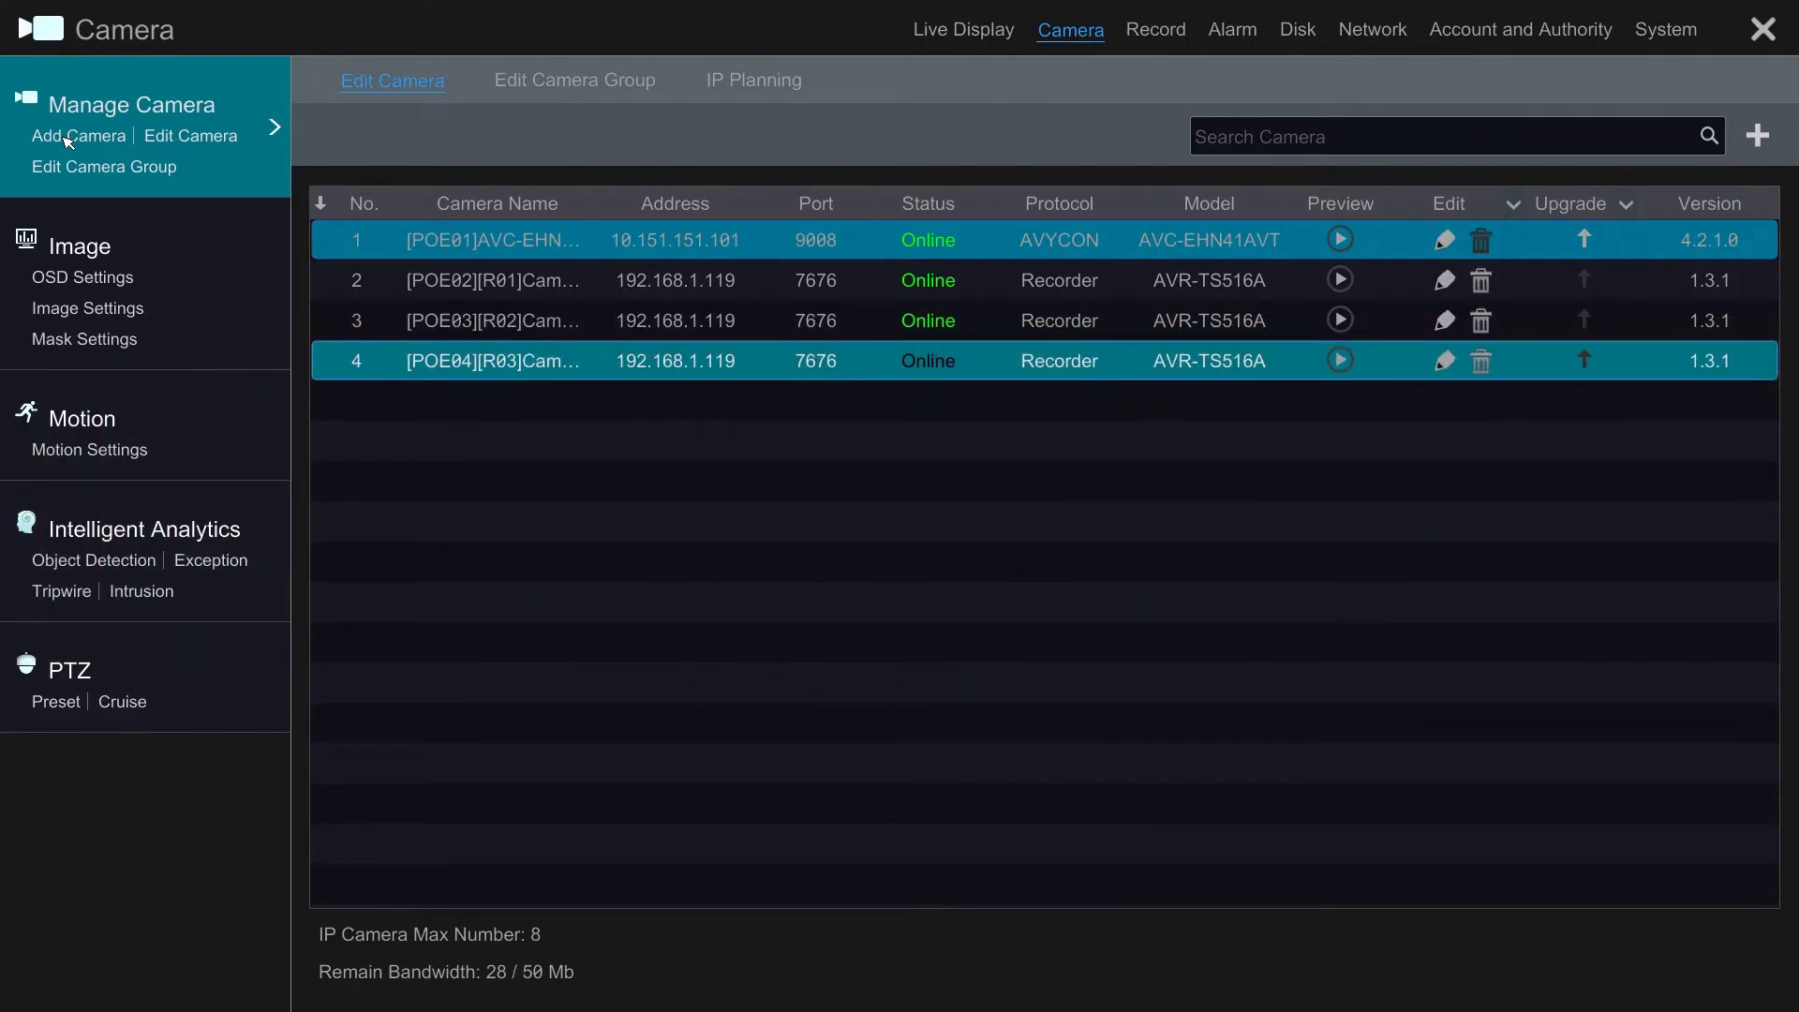
Step: Reopen Add Camera to show the four discovered recorders on the Add Recorder tab
left_click(69, 142)
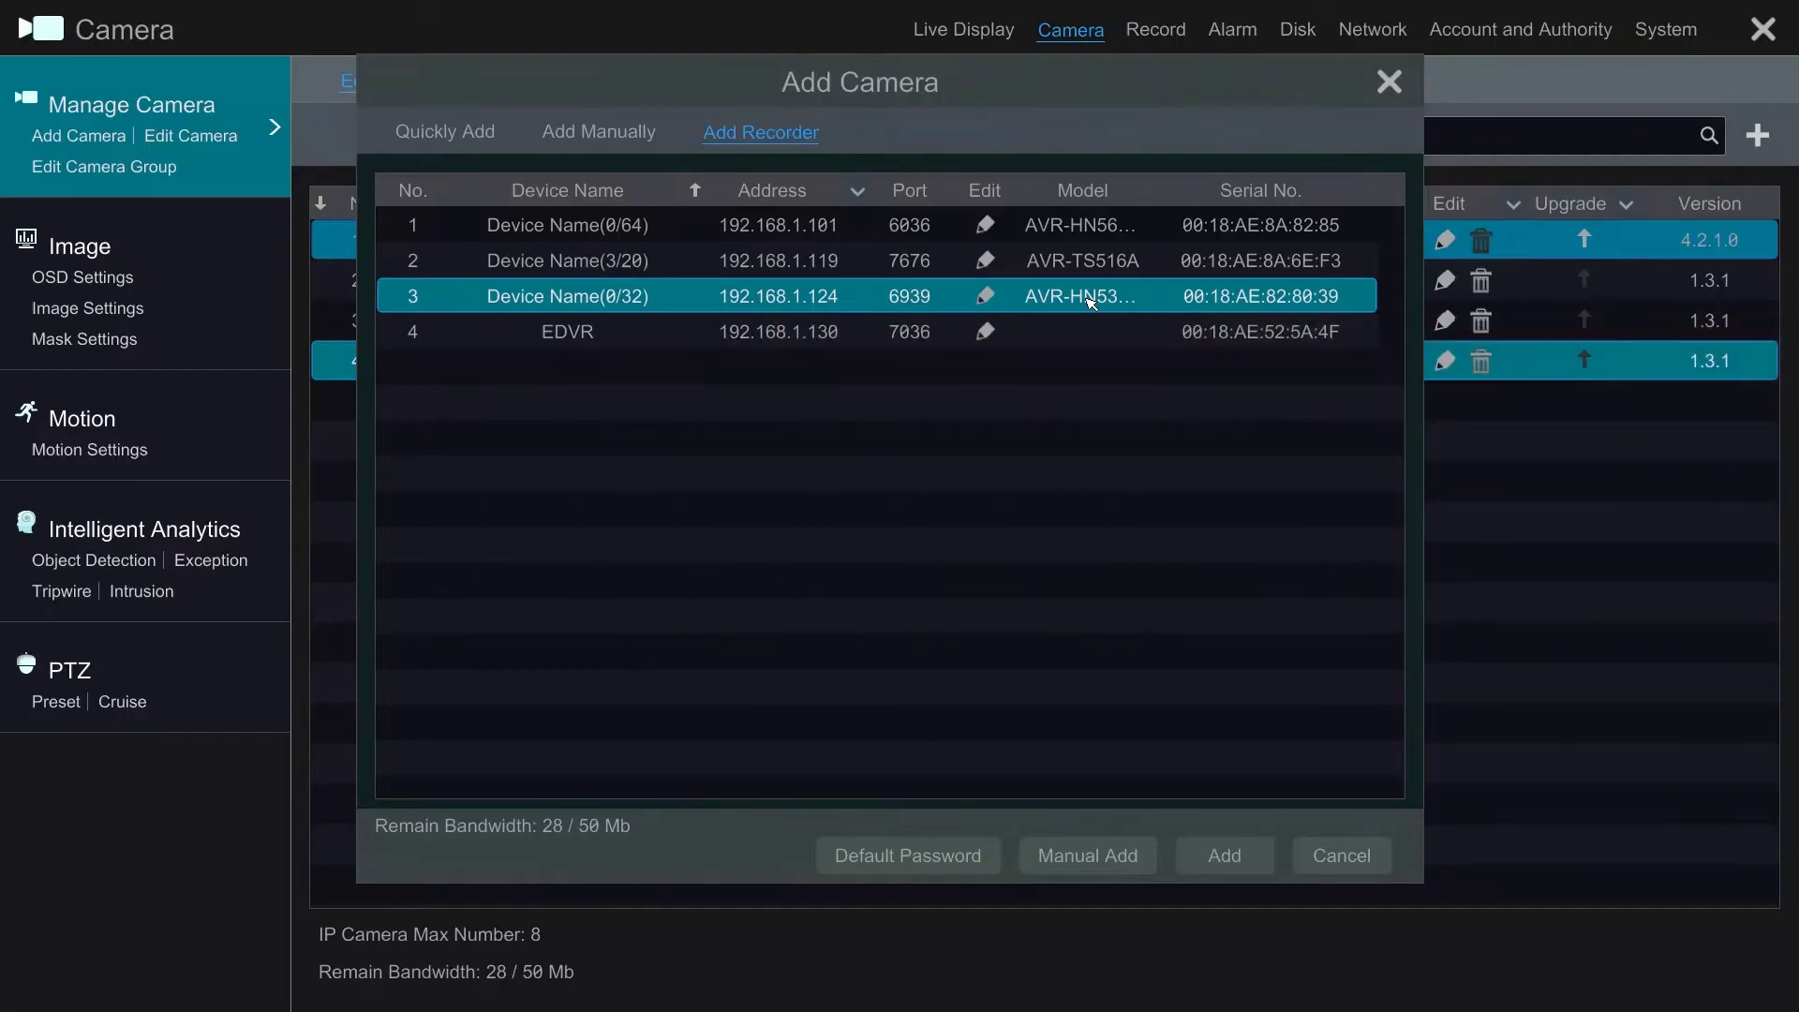
Step: Open the 192.168.1.124 recorder's channel list, re-enter its password and test the login
double_click(1091, 301)
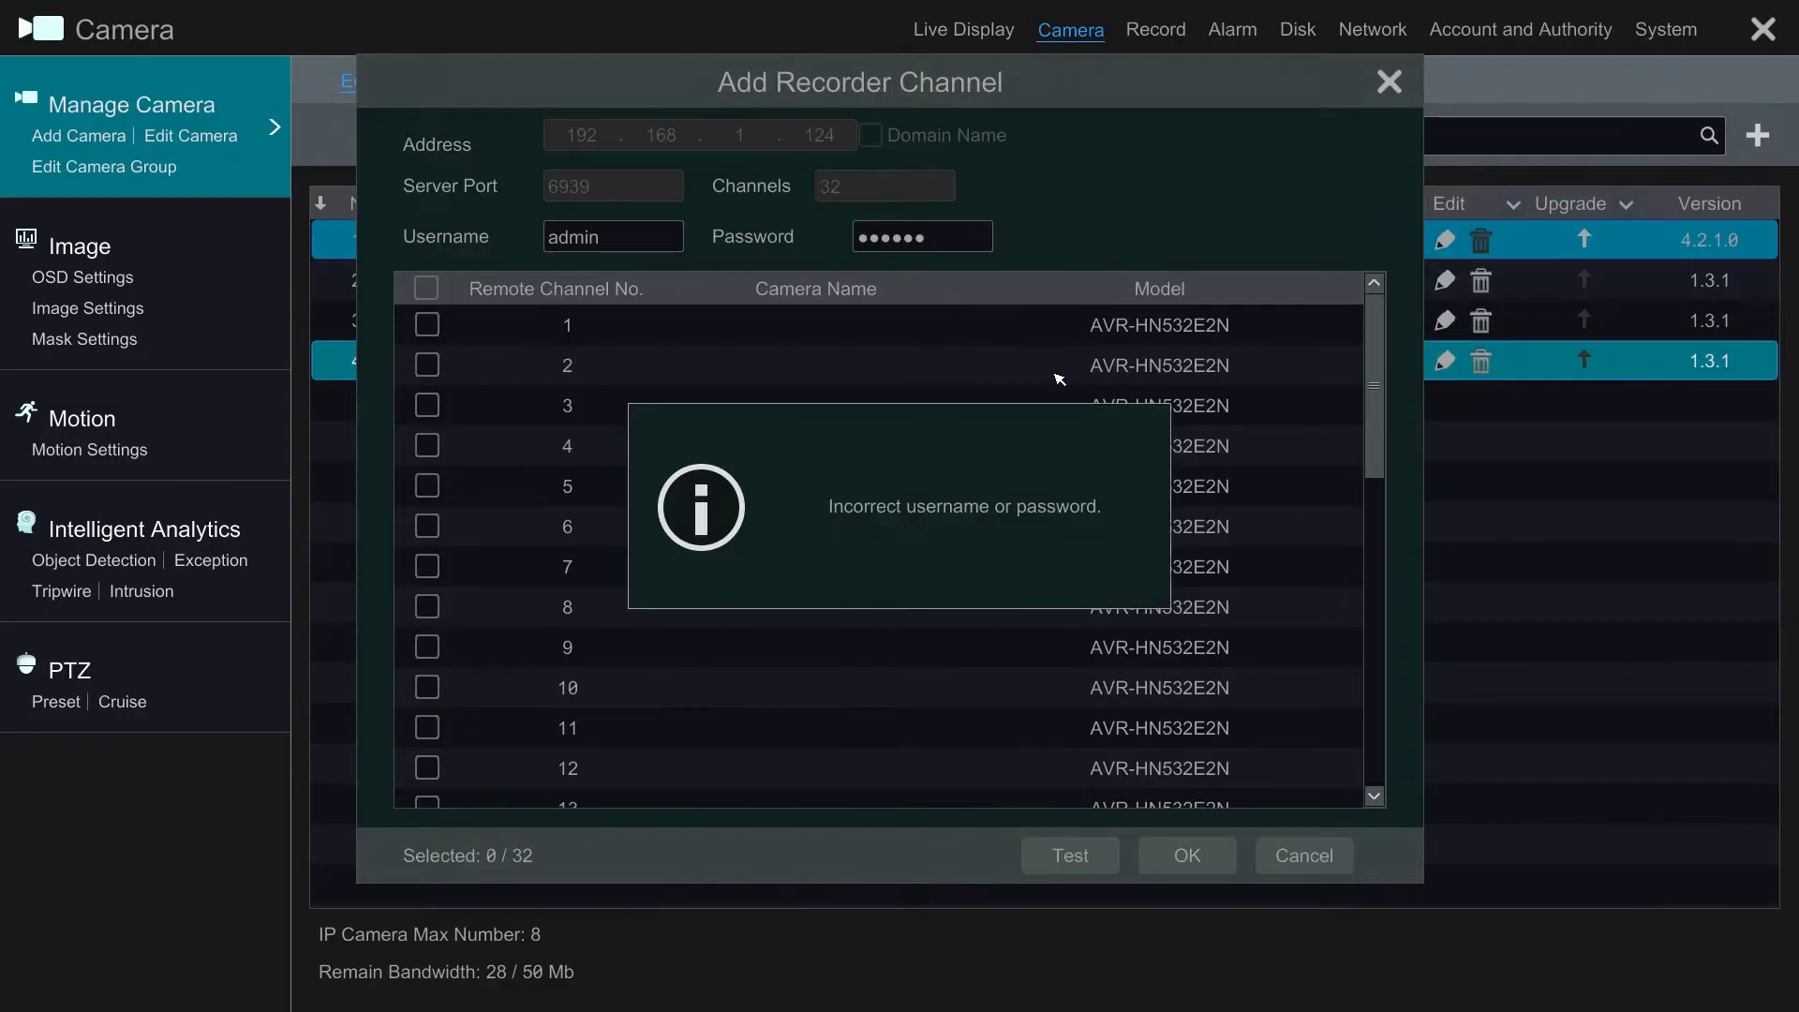
left_click(943, 240)
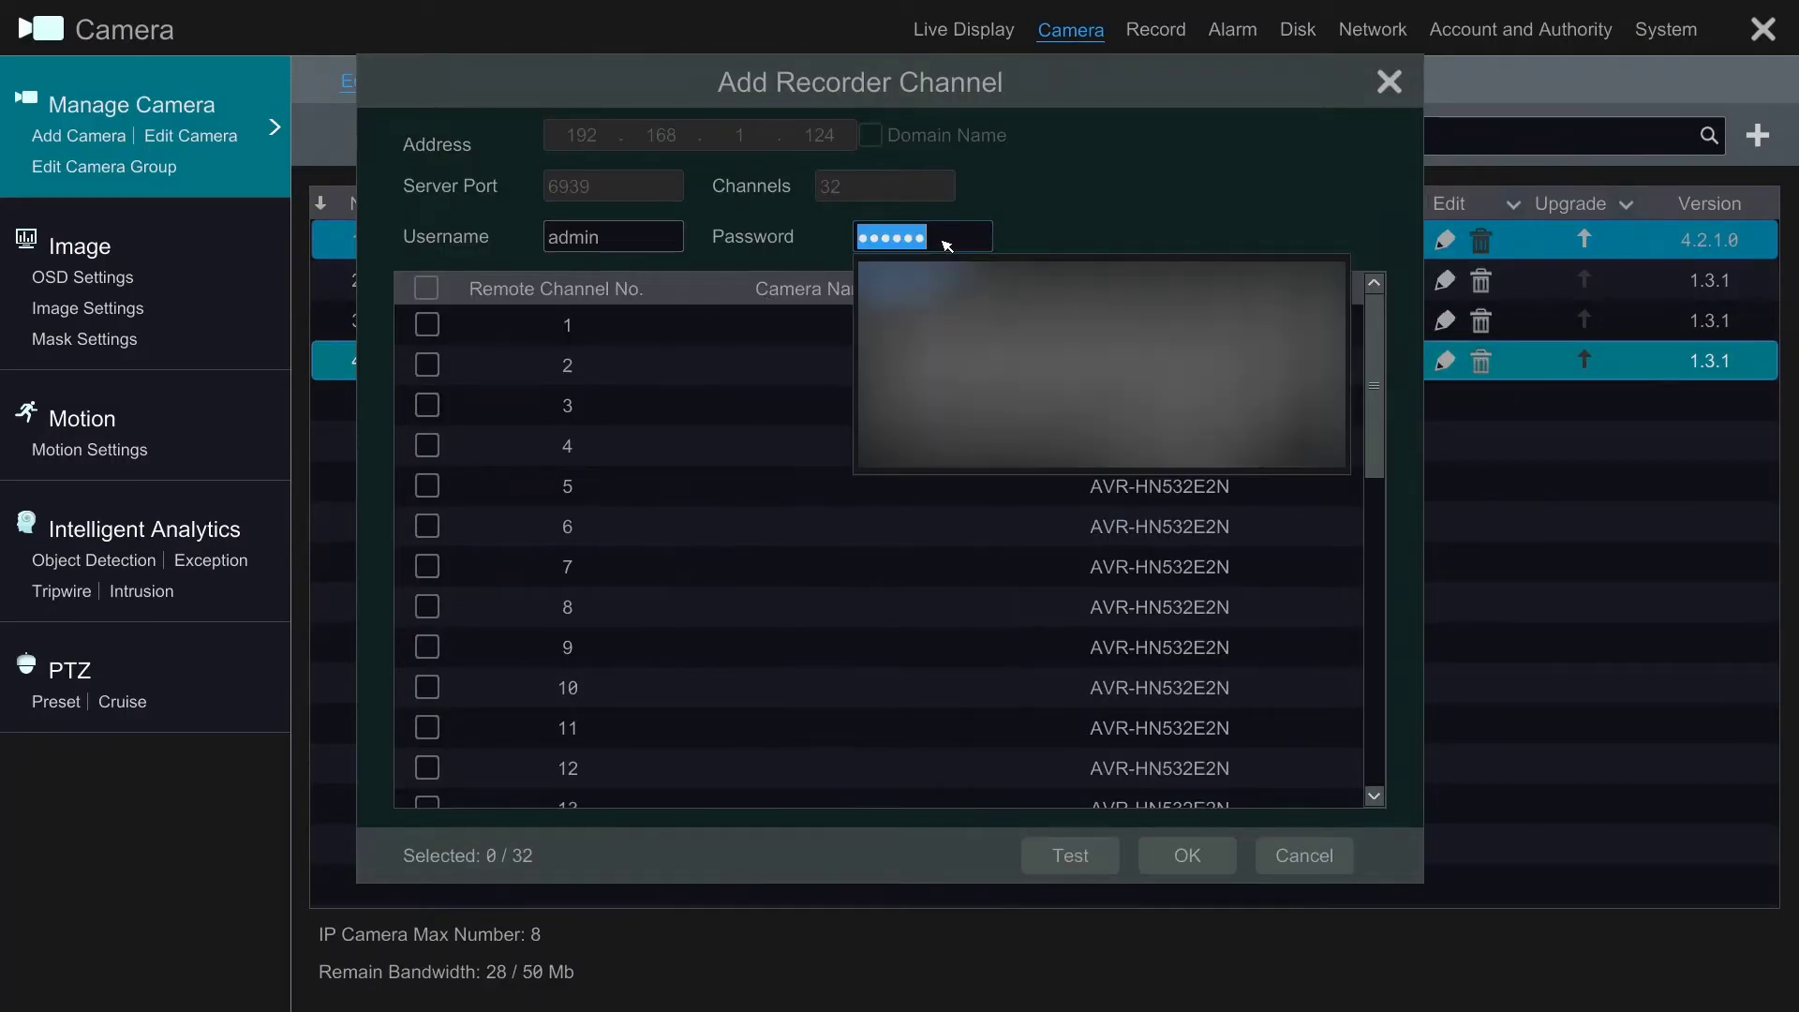
type("••")
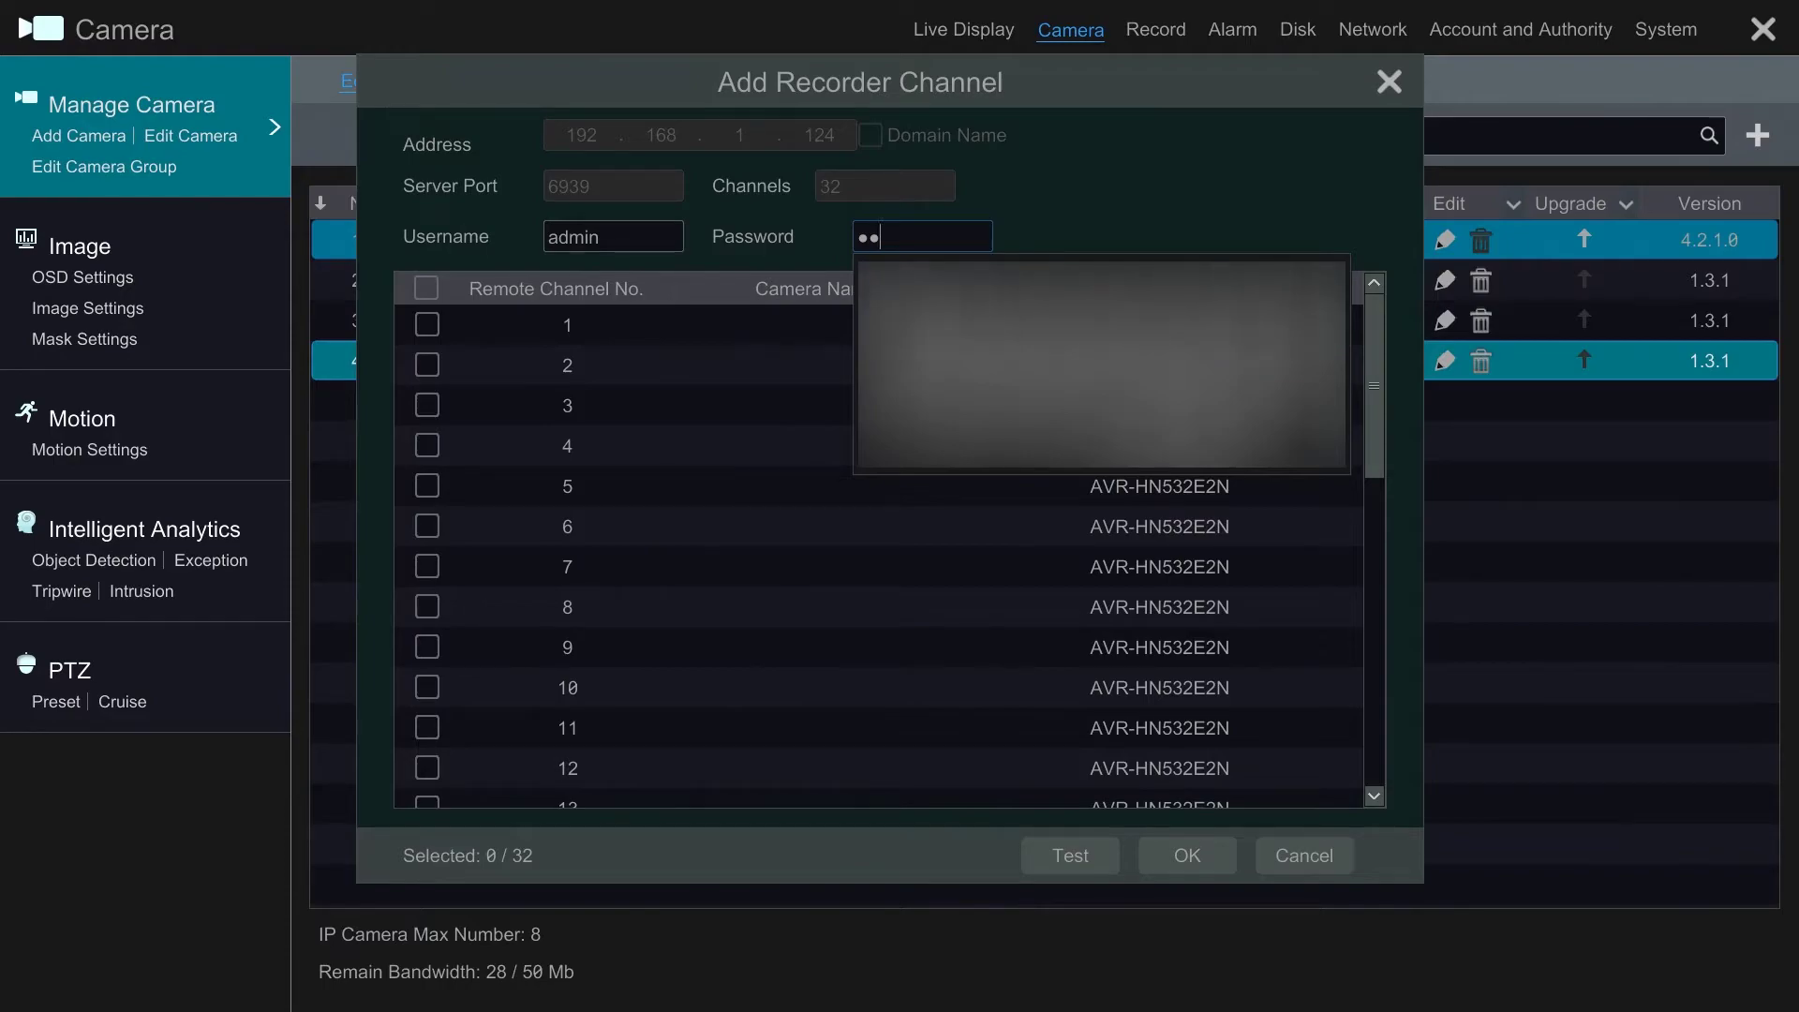
type("••")
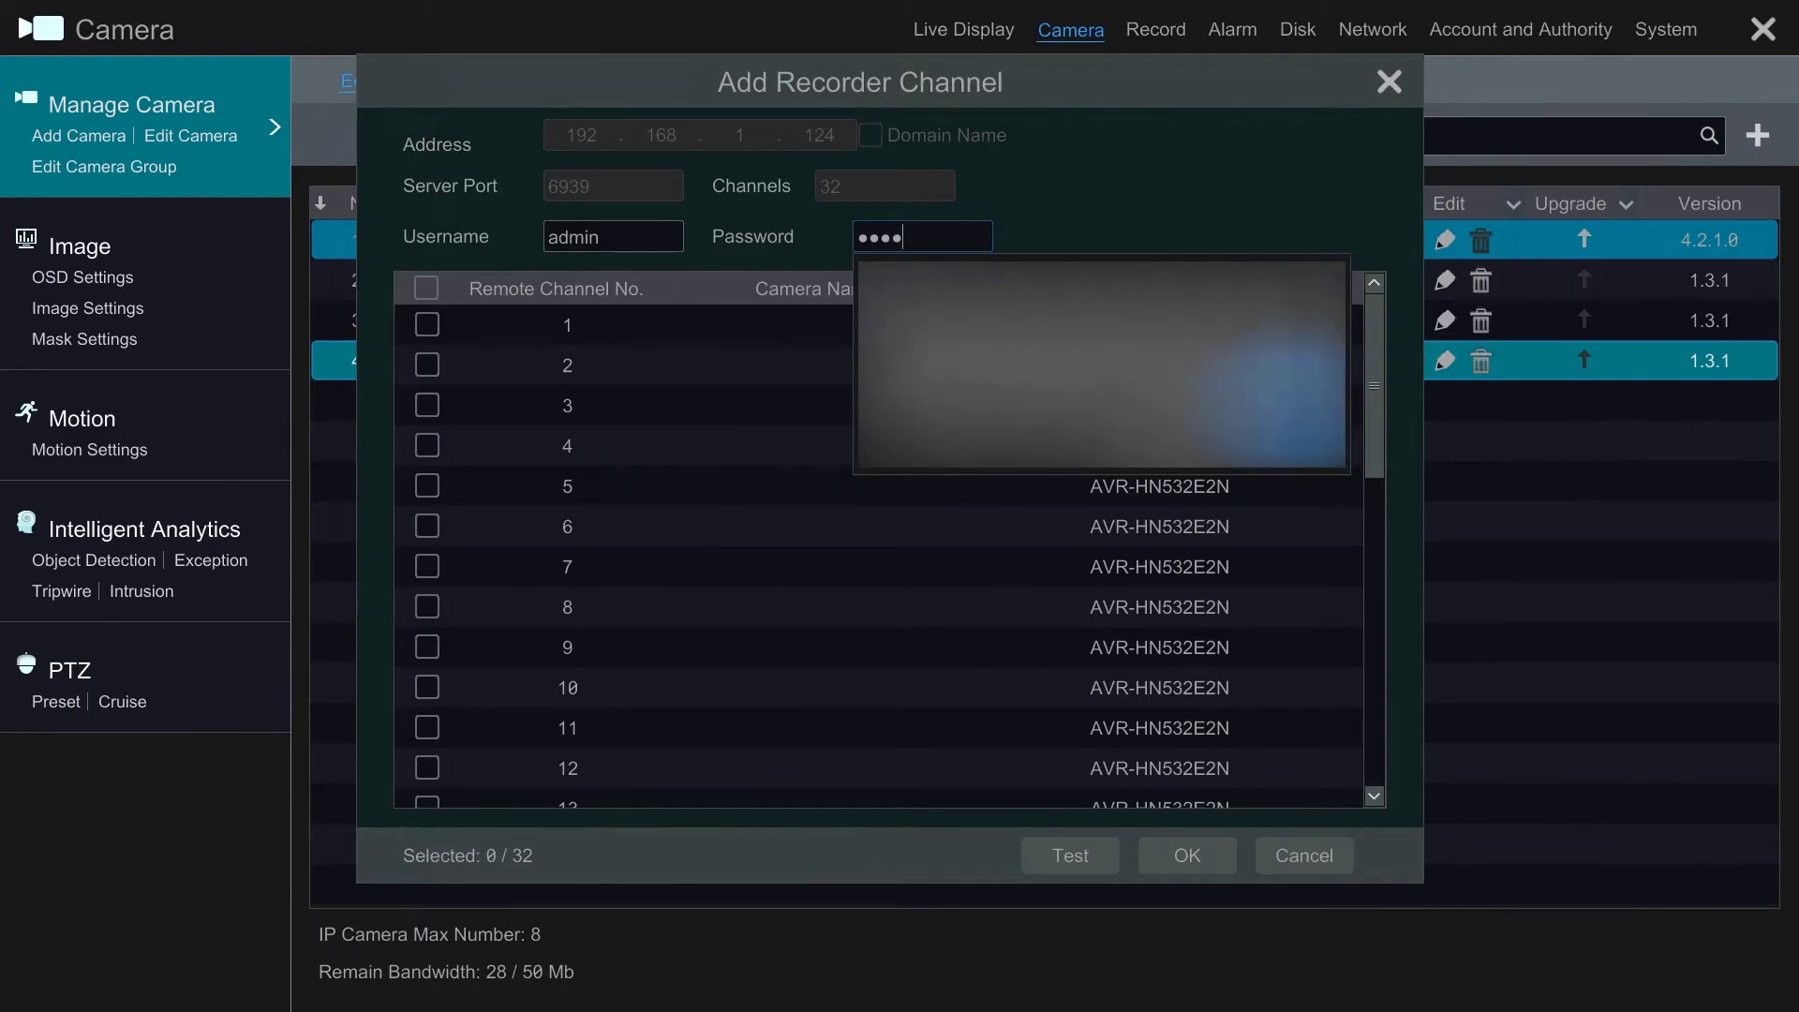
left_click(1098, 858)
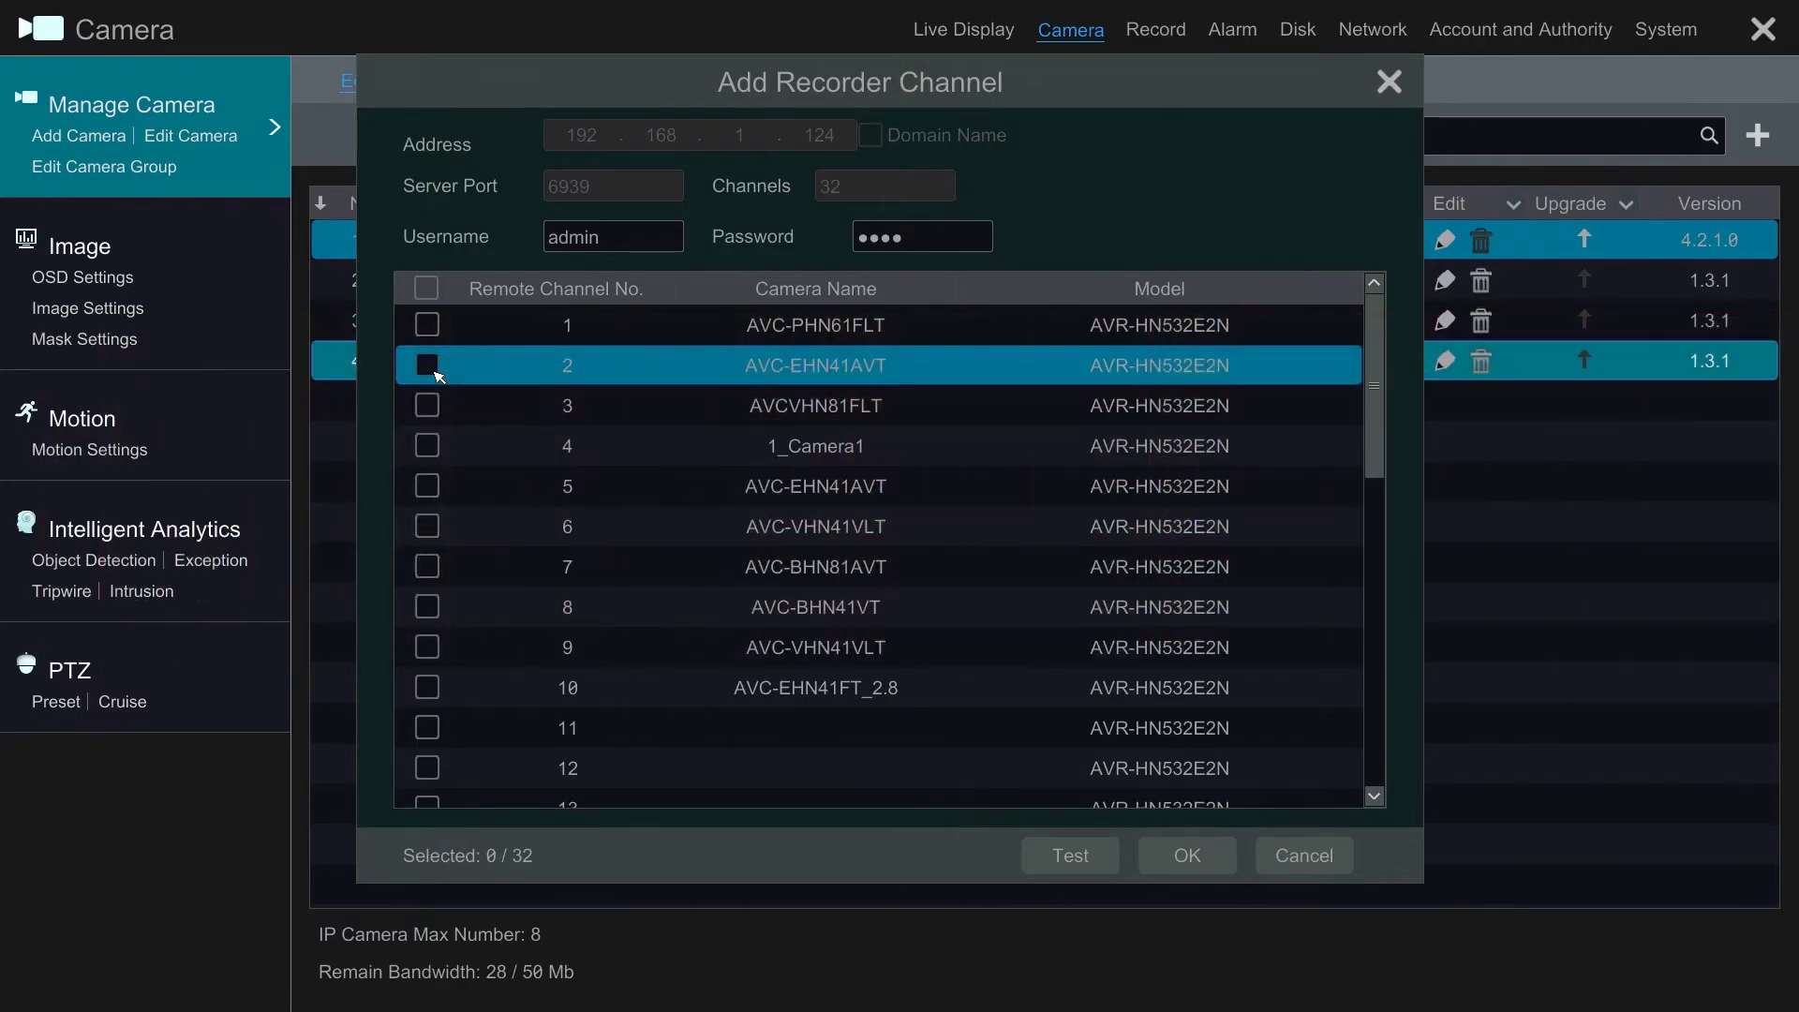
Step: Import channels 3 (AVCVHN81FLT) and 6 (AVC-VHN41VLT) as cameras
left_click(428, 406)
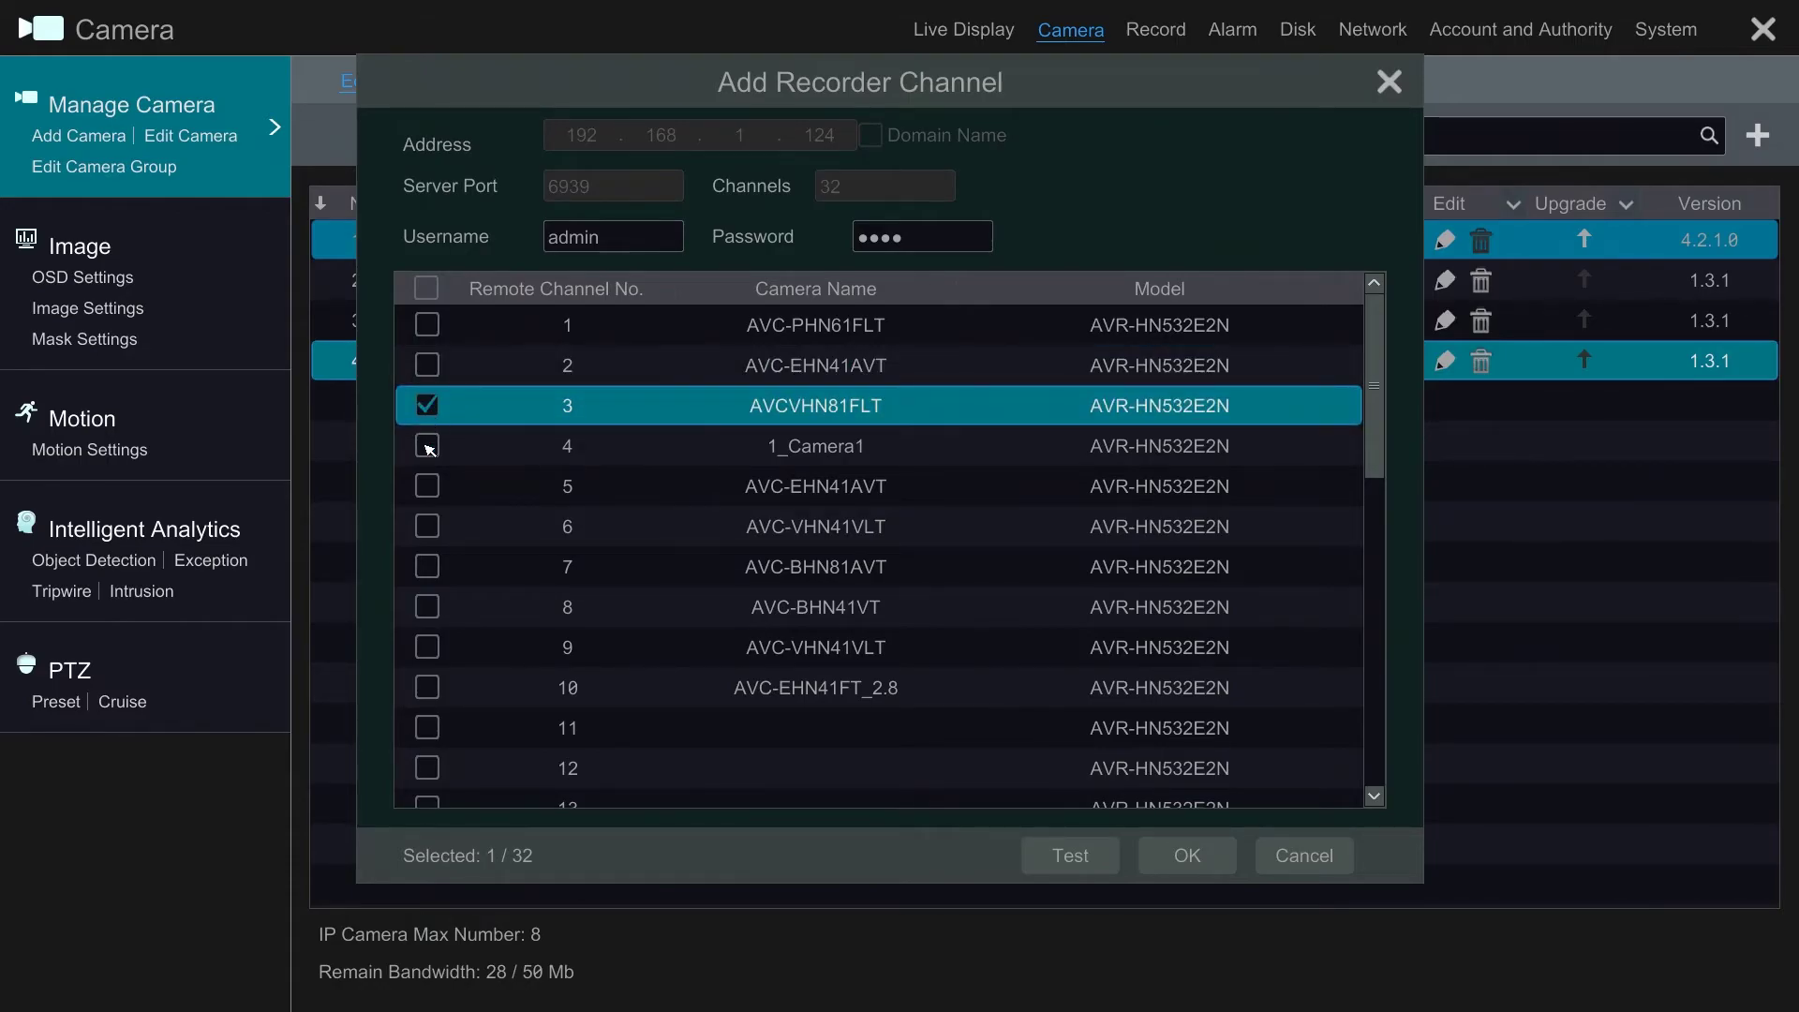
left_click(429, 526)
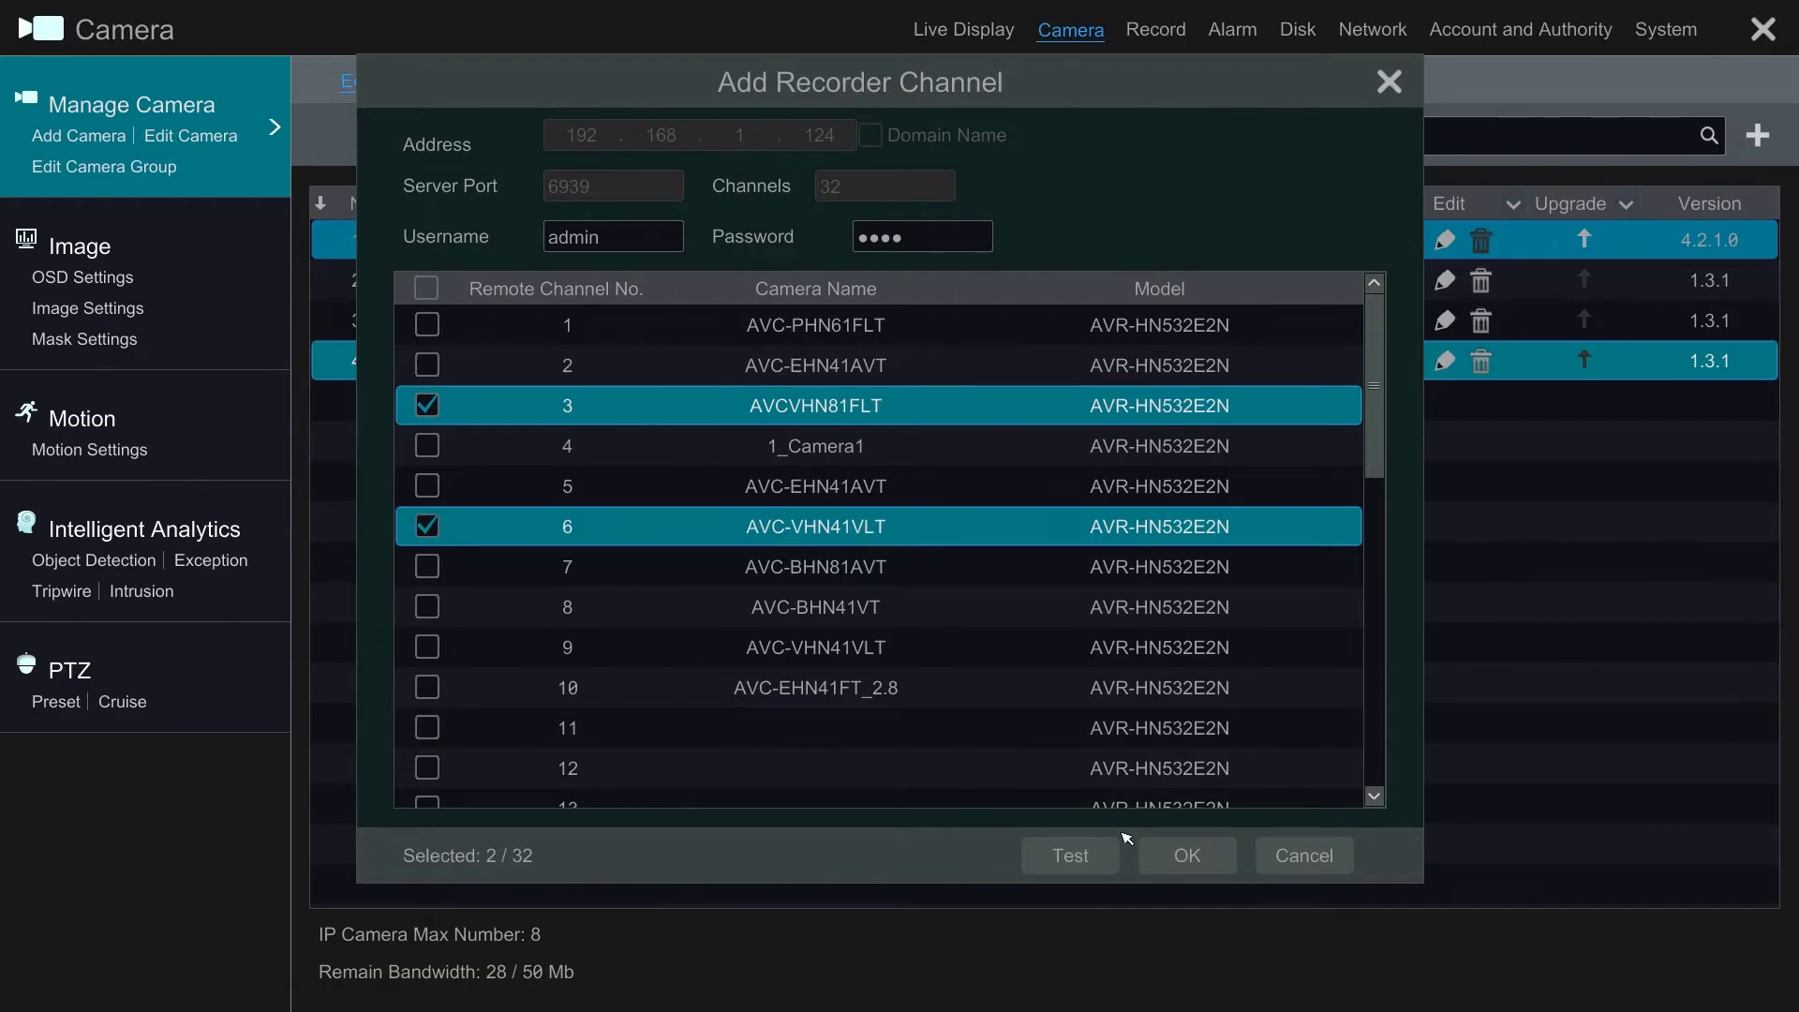
left_click(1187, 857)
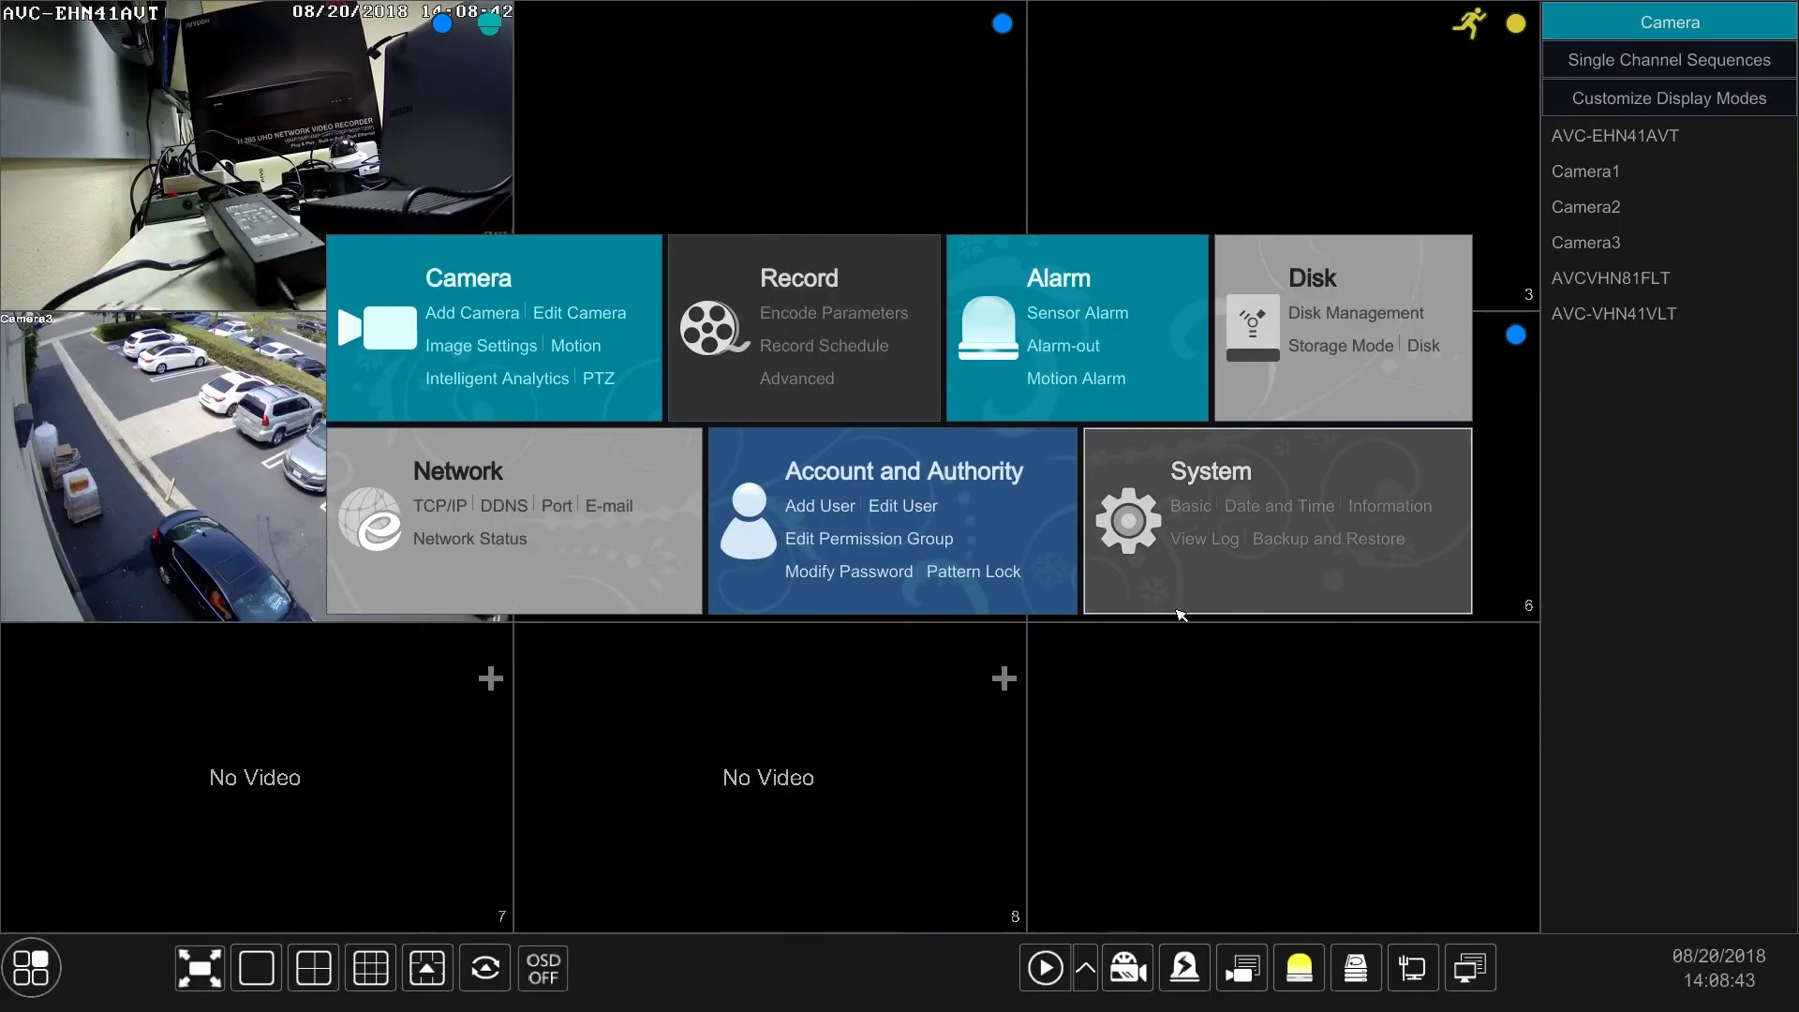
Step: Close the main menu to show all six camera feeds in the live grid
left_click(848, 719)
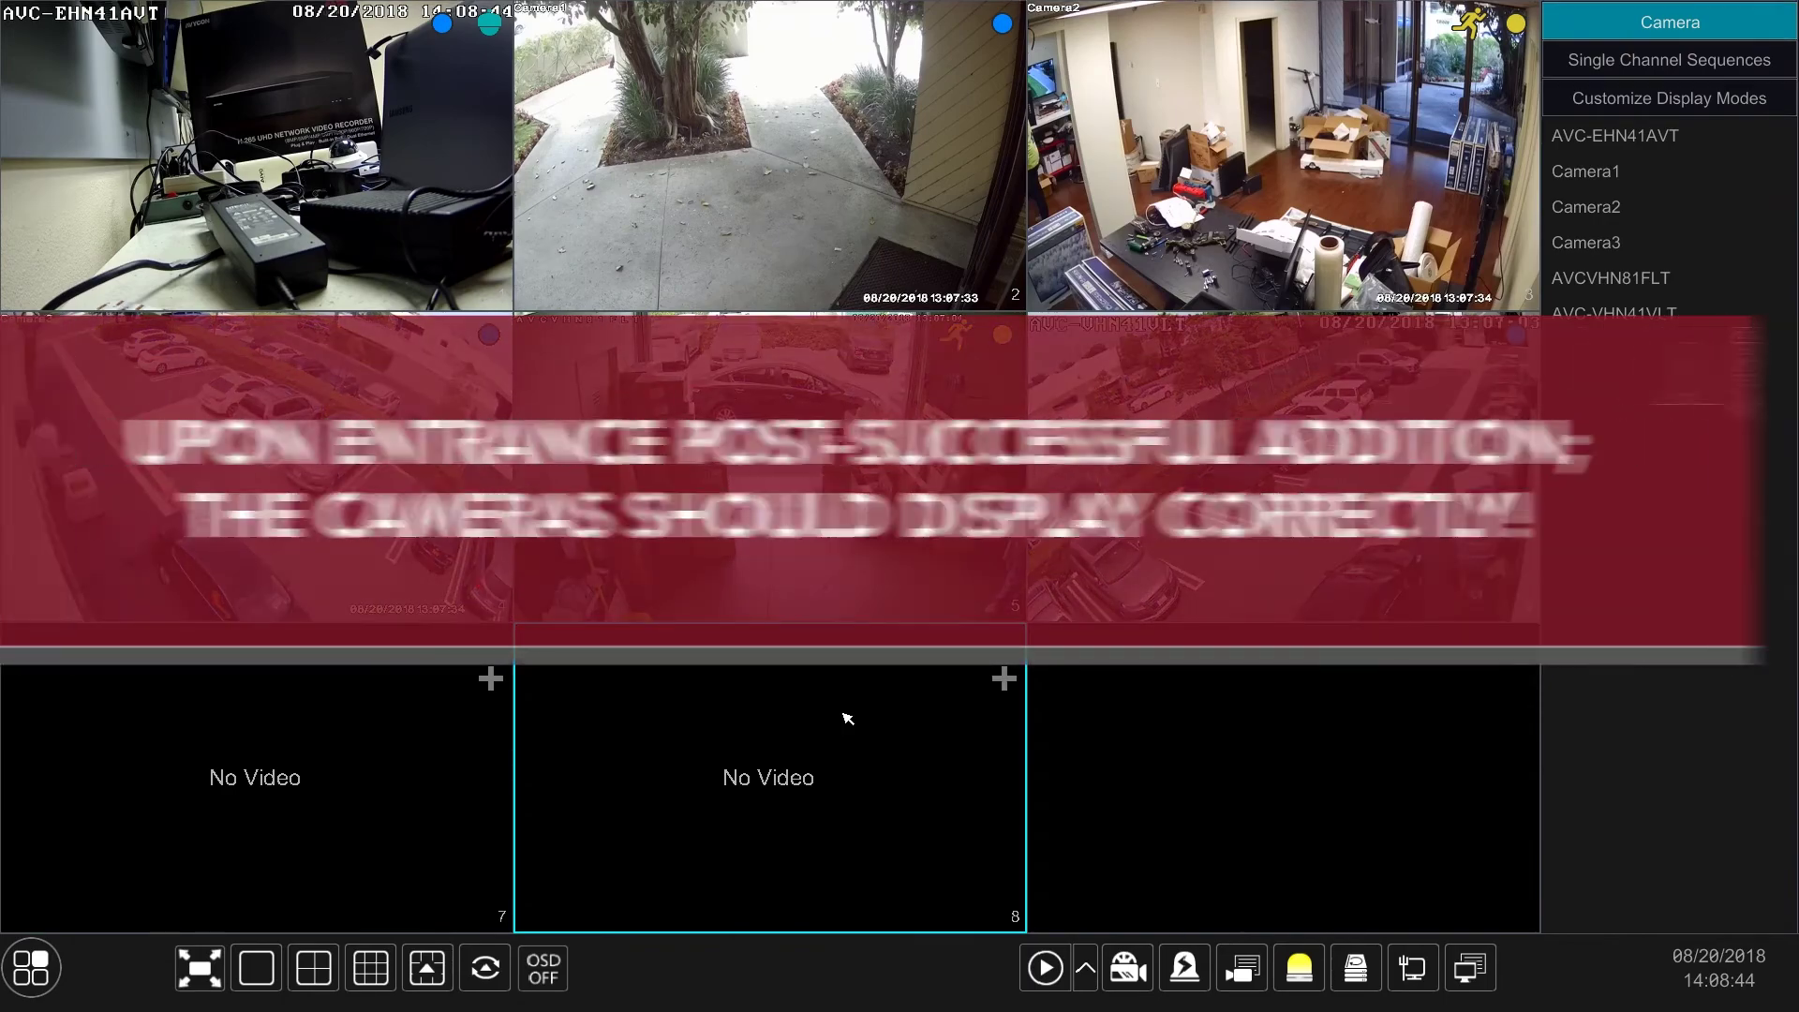